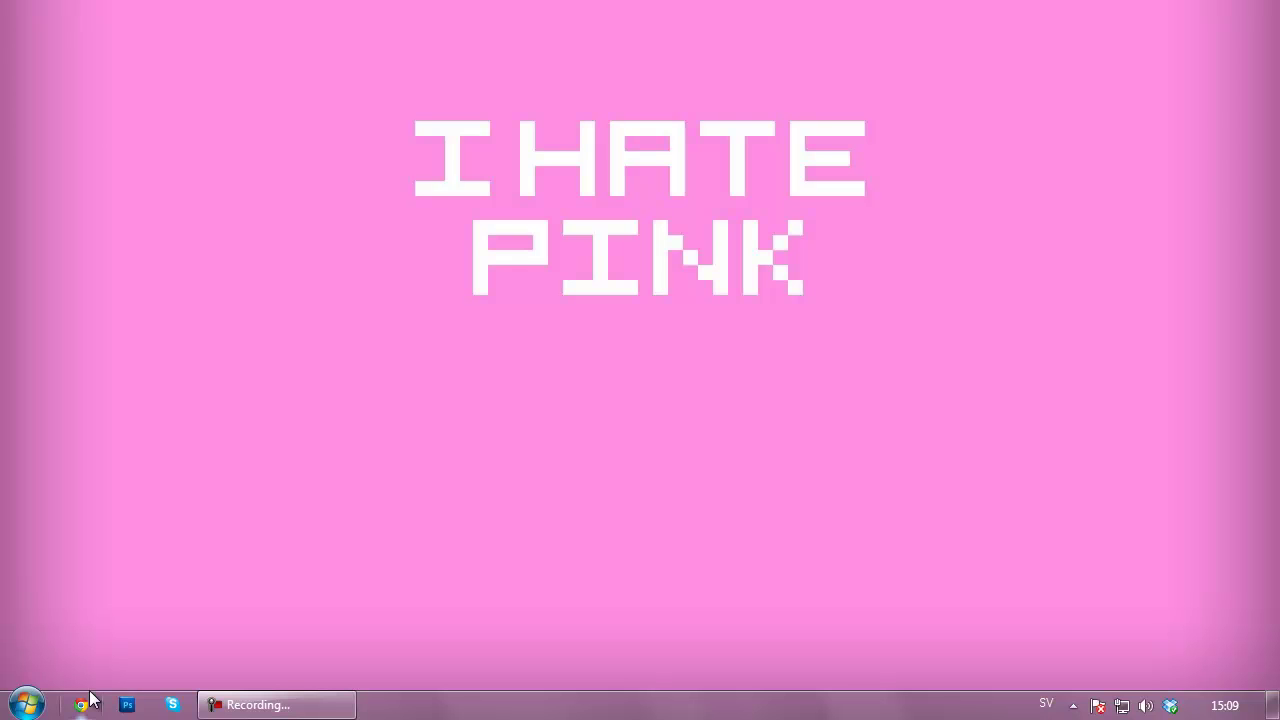
Launch Chrome, widen its window across the screen and dismiss the two notifications.
click(86, 704)
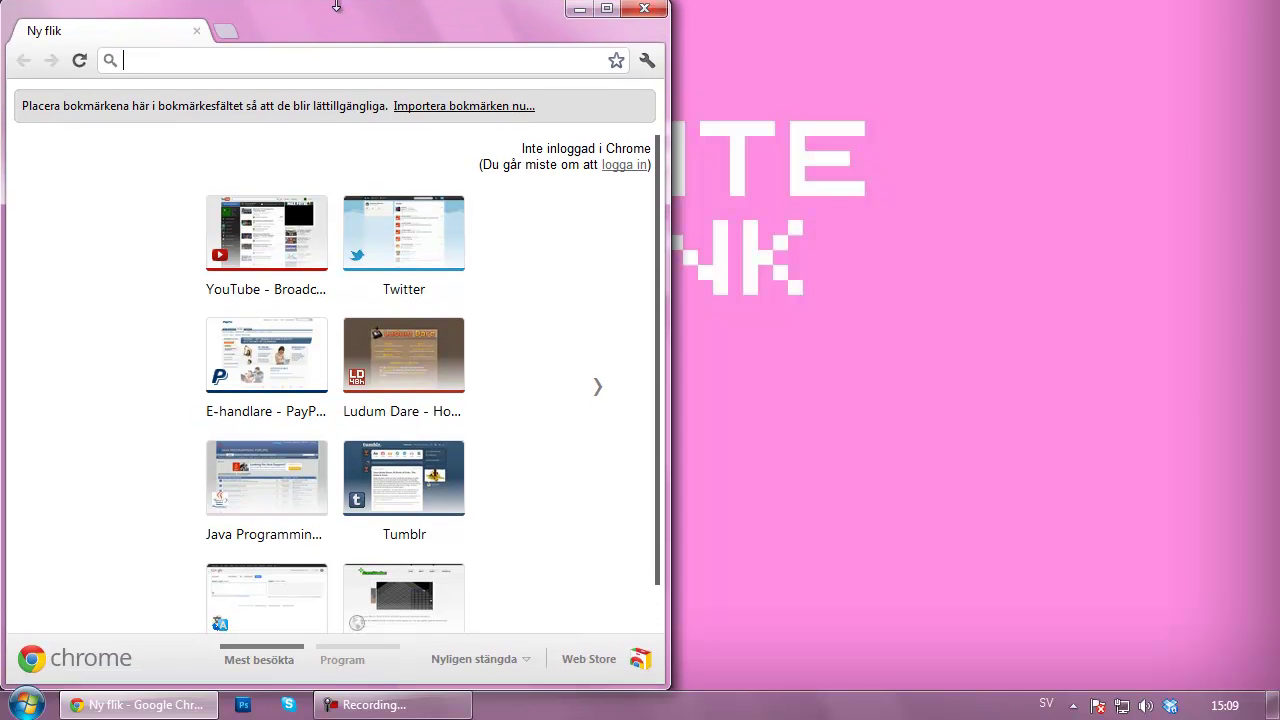
drag(674, 194, 1275, 183)
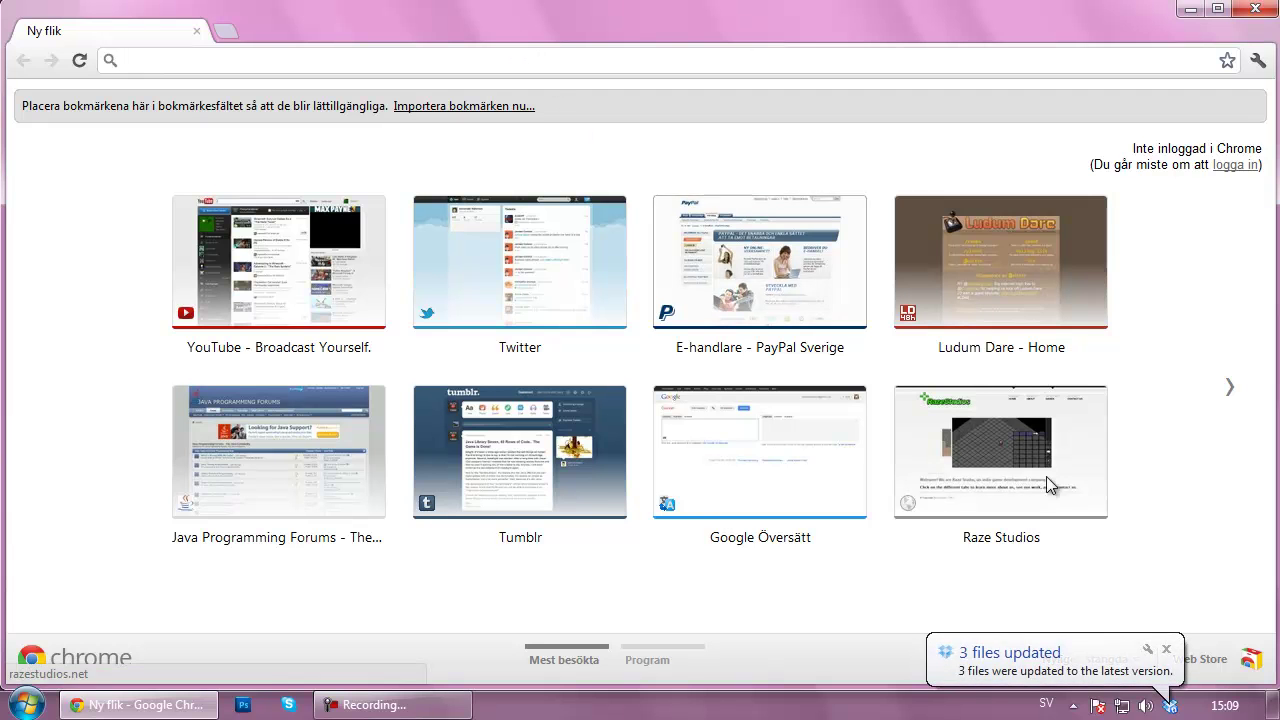
click(1166, 650)
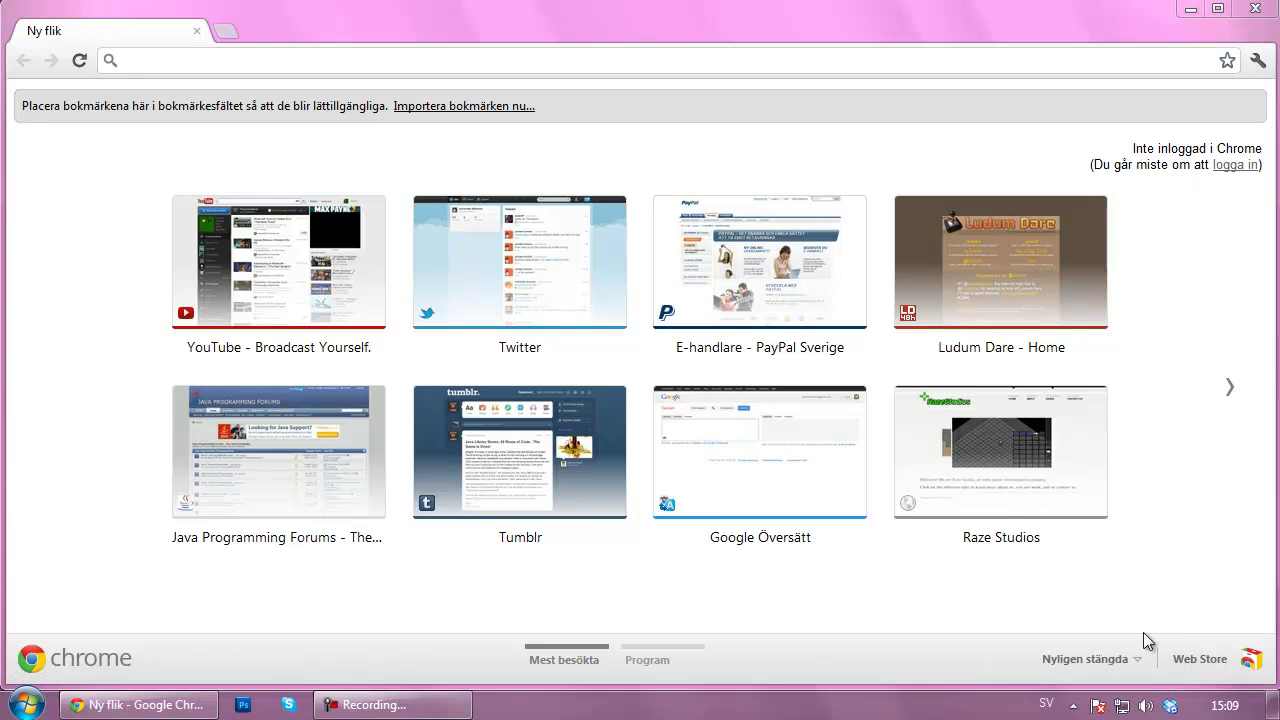
click(154, 58)
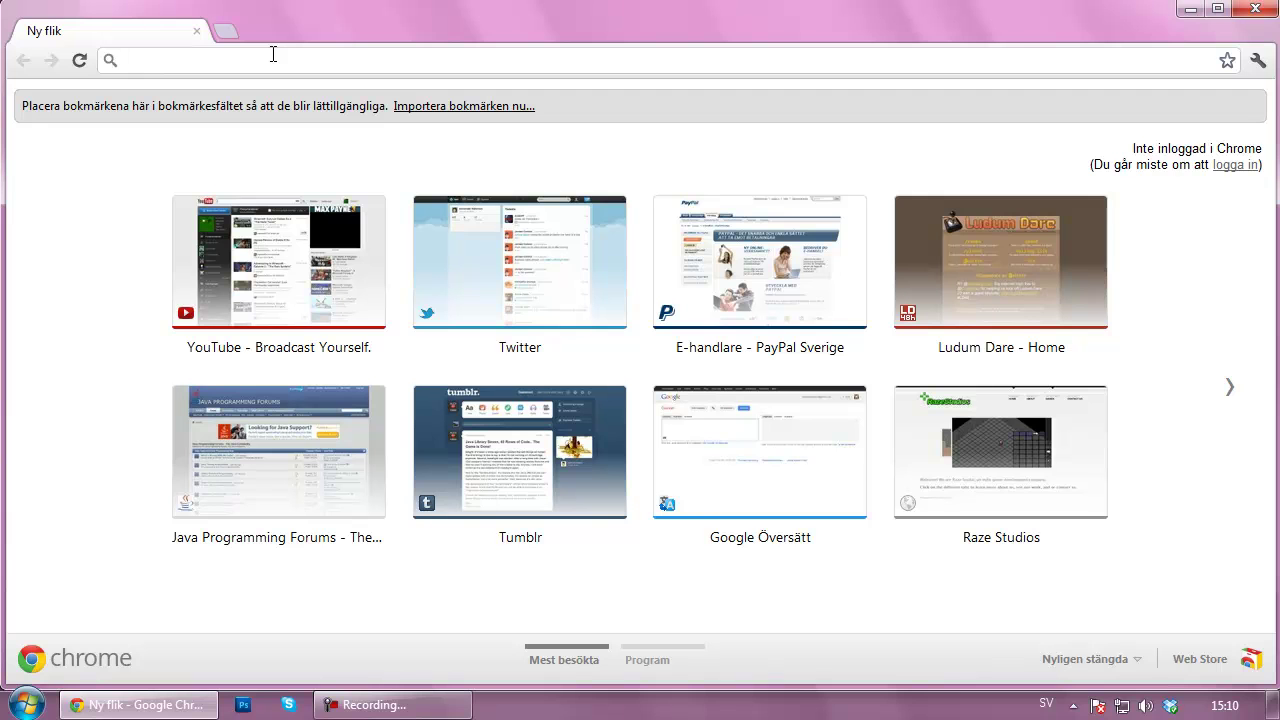
Search Google for 'java jdk' from the address bar.
text(java d)
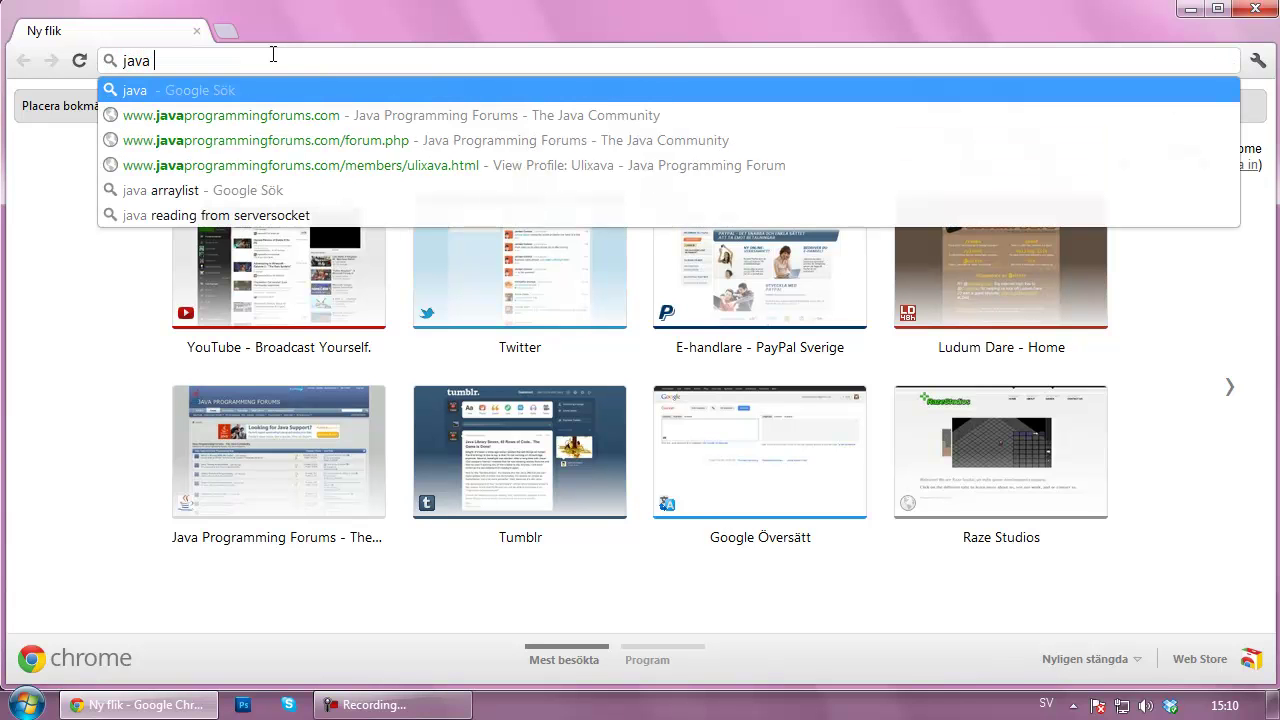
key(BackSpace)
text(de)
key(BackSpace)
key(BackSpace)
text(jdk)
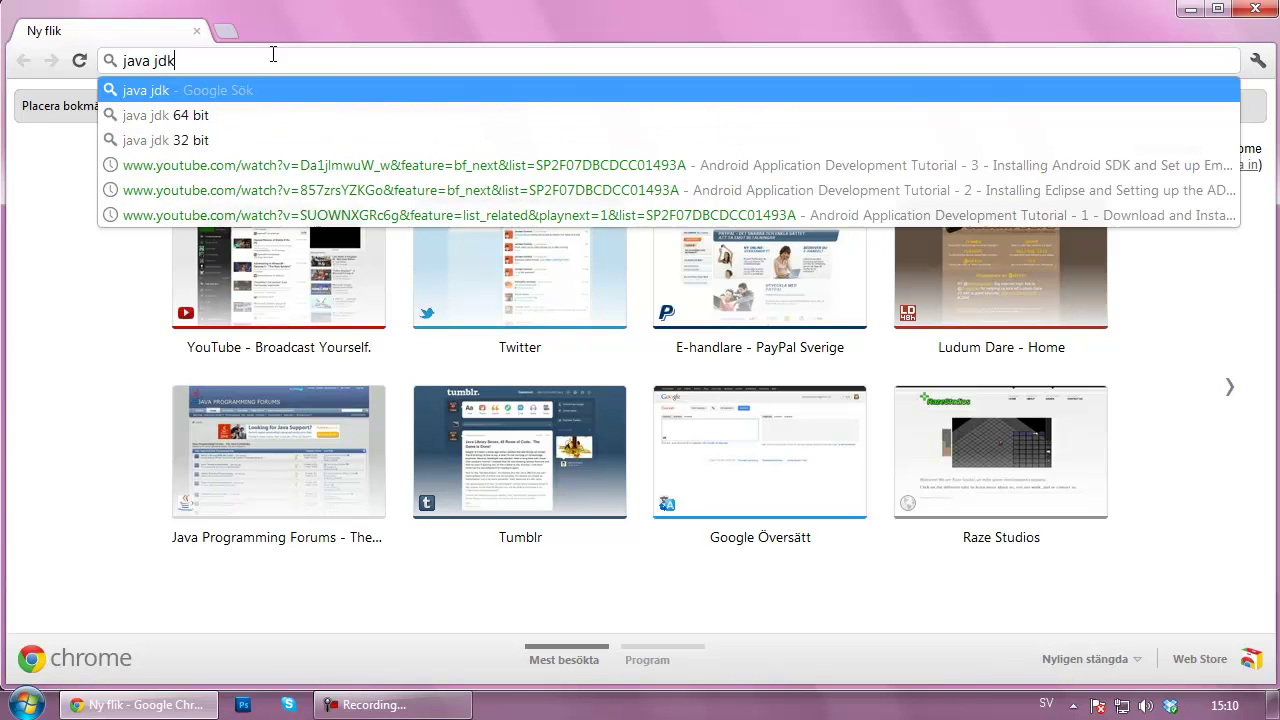
key(Return)
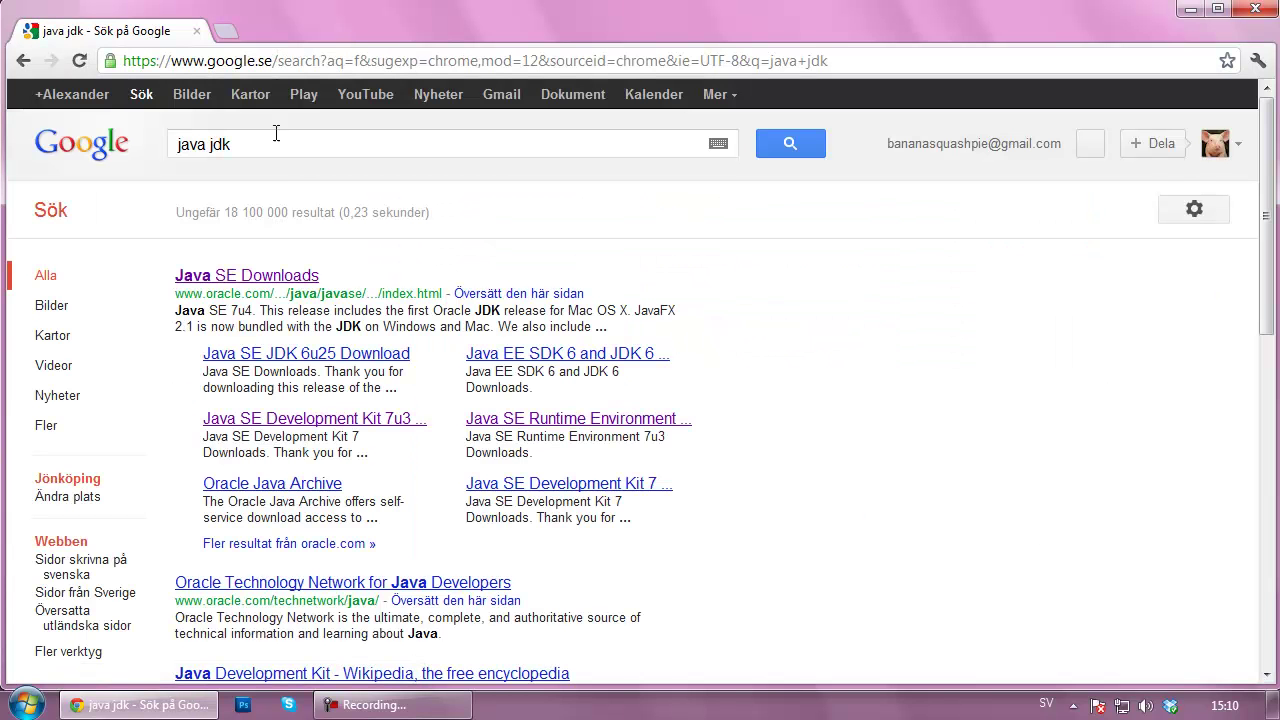
Open the Java SE Downloads result from Oracle and scroll through the page.
click(211, 278)
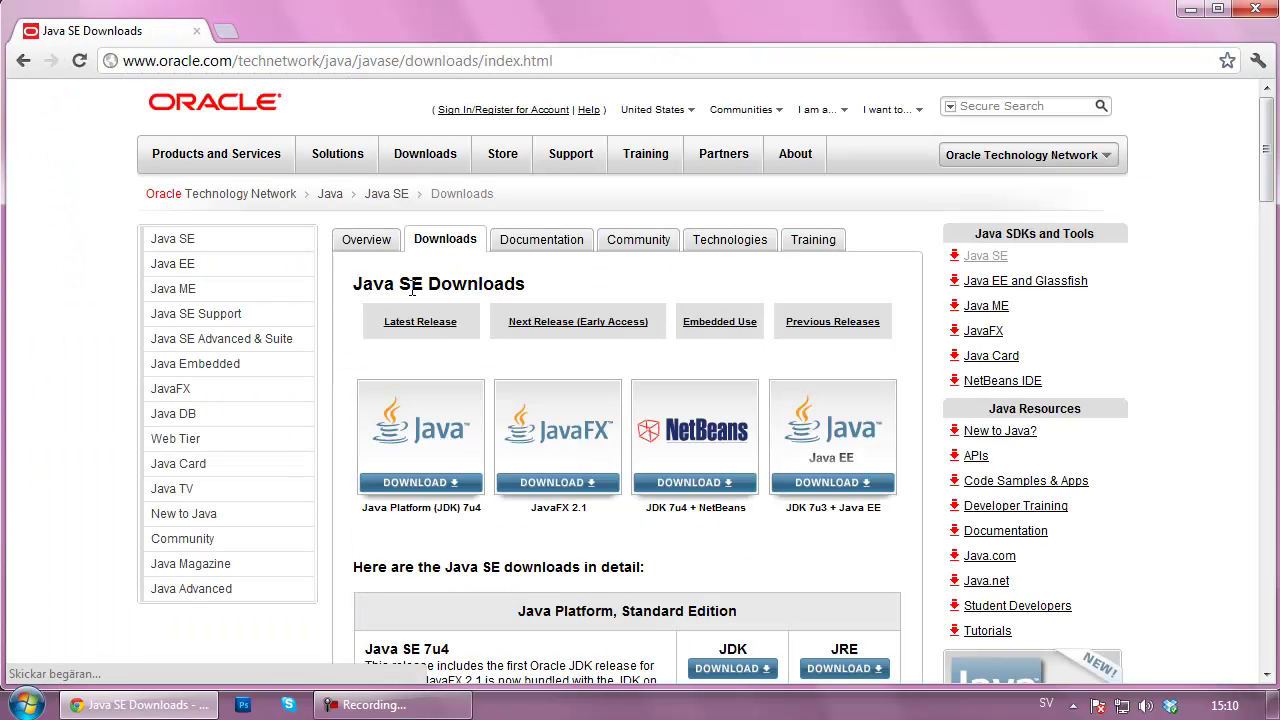
drag(426, 288, 405, 290)
click(412, 288)
scroll(482, 297, down, 2)
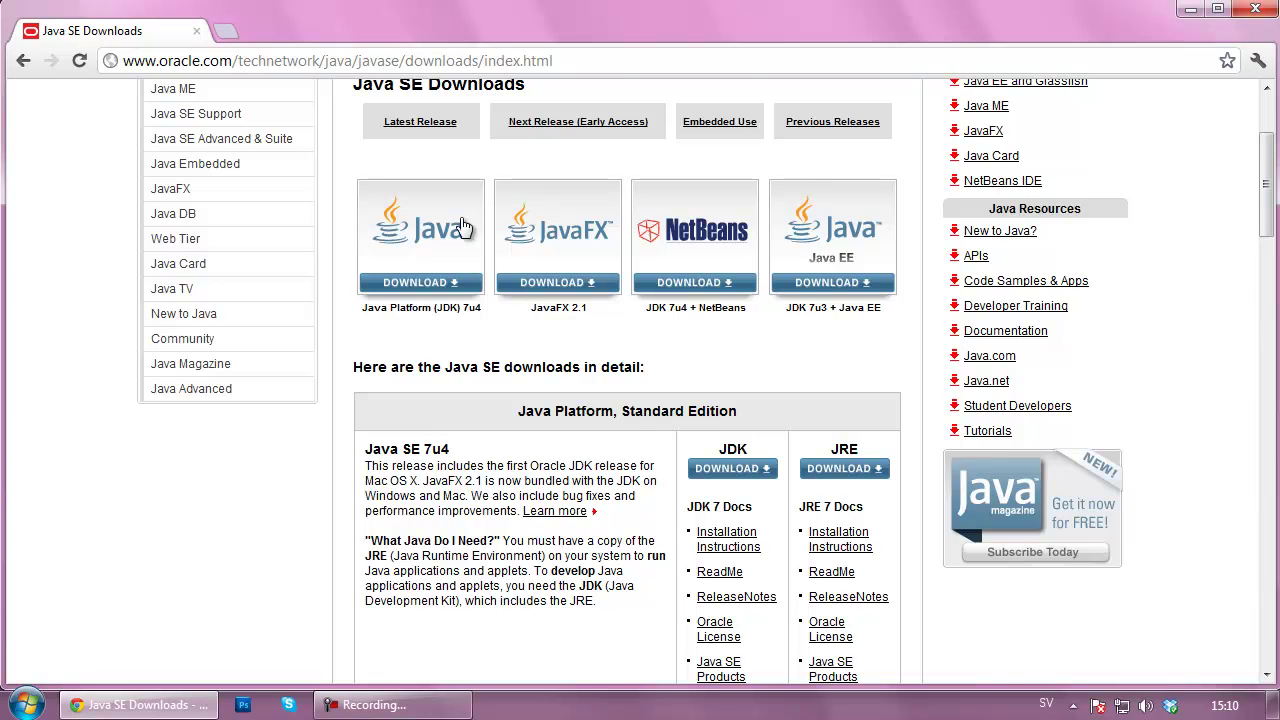
scroll(480, 190, down, 1)
scroll(460, 190, up, 2)
scroll(514, 183, down, 4)
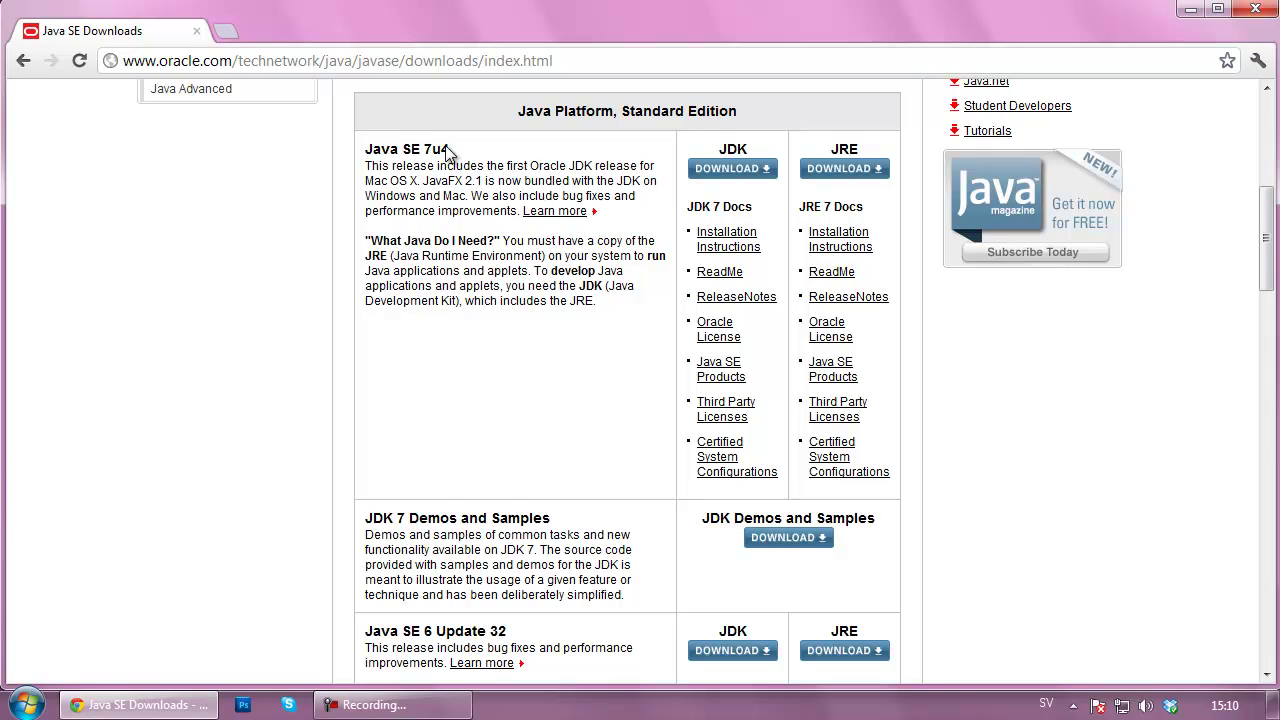
Go to the JDK 7u4 download page, accept the license and find the Windows x86 row.
click(727, 170)
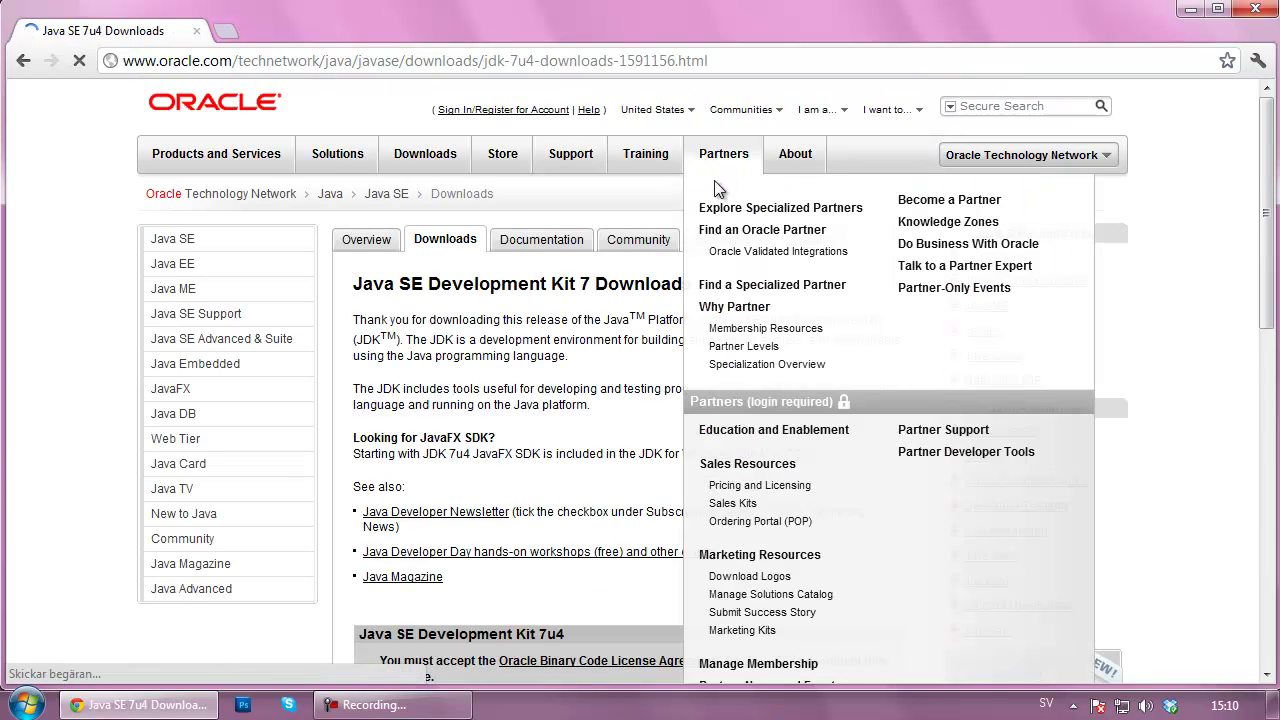
scroll(501, 448, down, 5)
click(483, 210)
scroll(418, 280, down, 1)
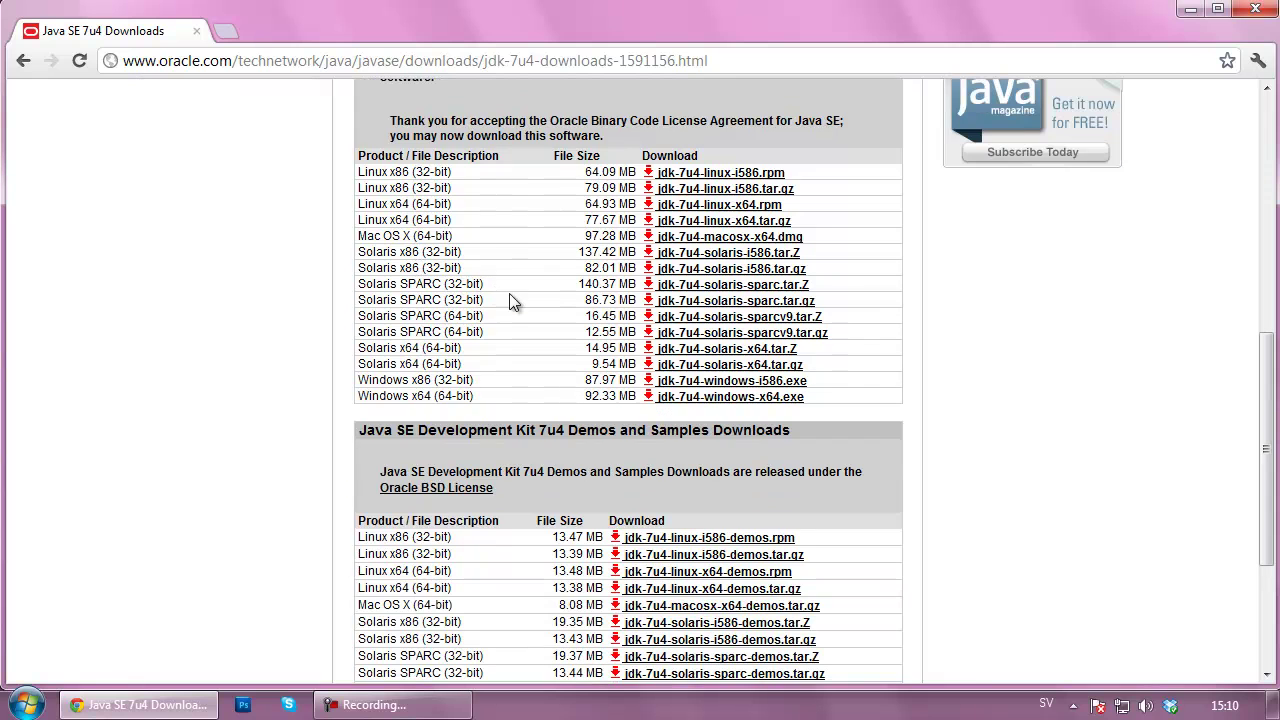
scroll(505, 165, up, 1)
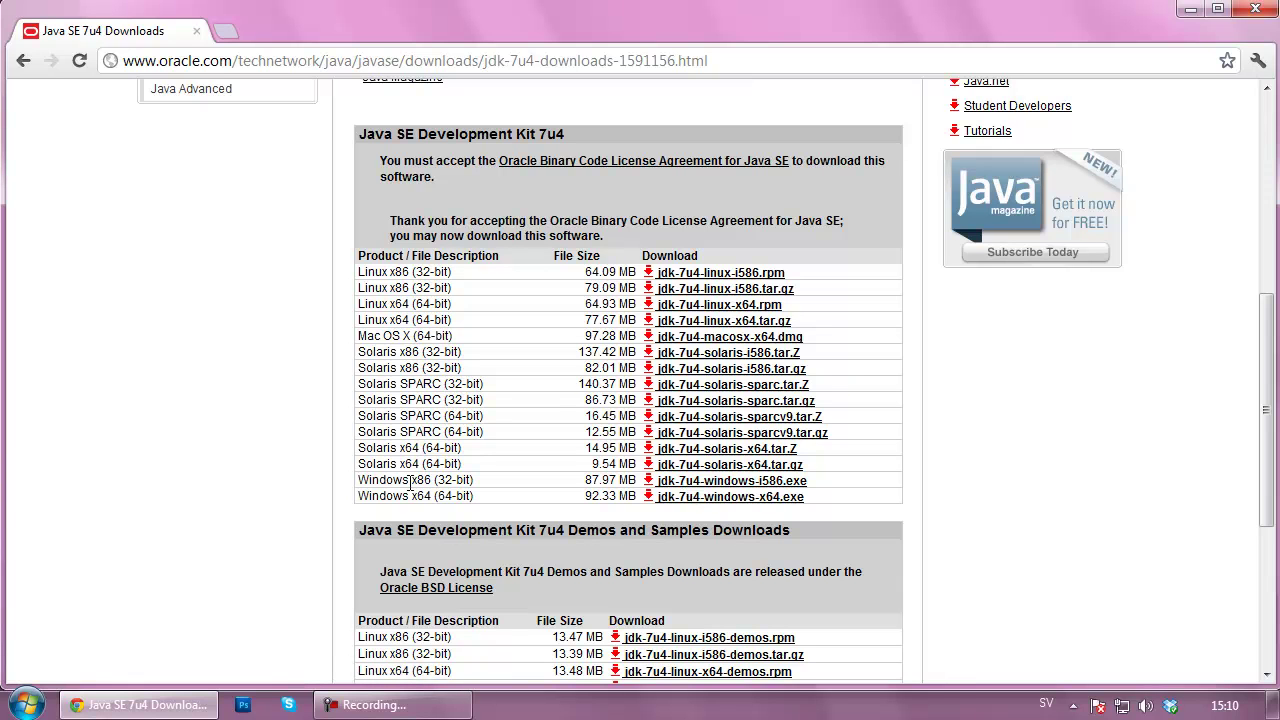
drag(437, 481, 473, 481)
Download the Windows x86 installer jdk-7u4-windows-i586.exe, then close the downloads bar.
click(498, 485)
click(702, 484)
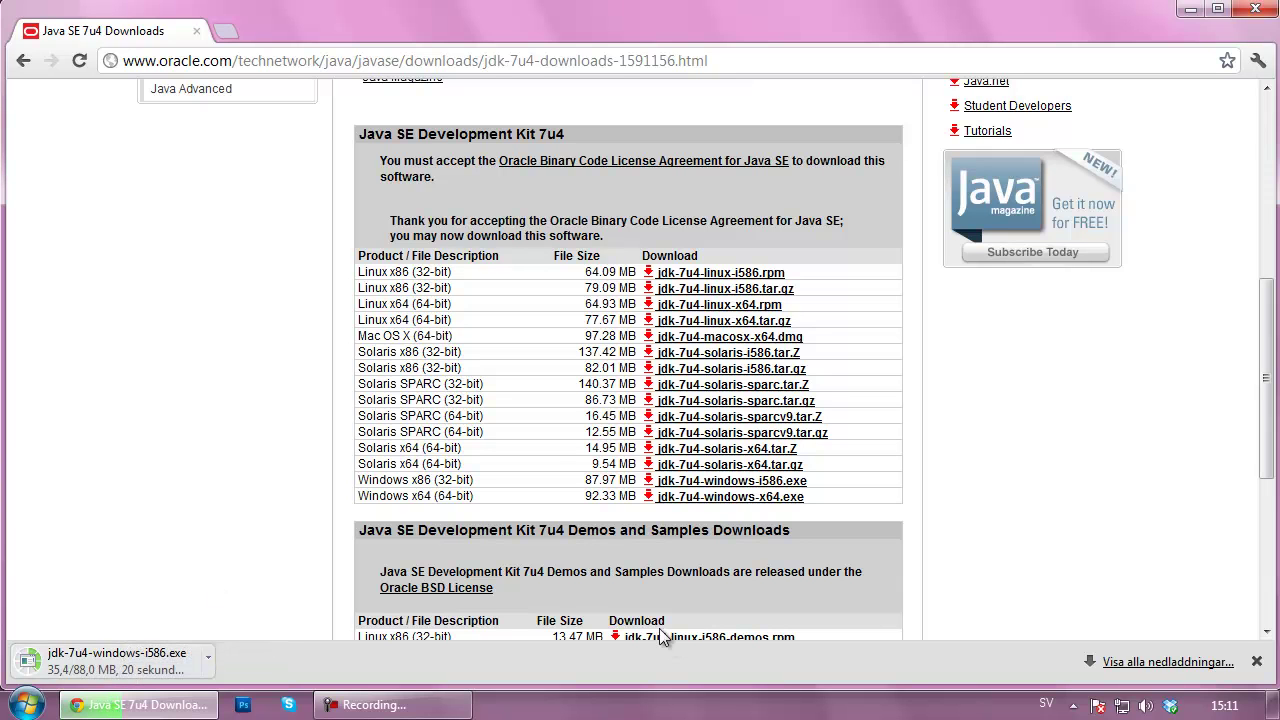
click(1257, 665)
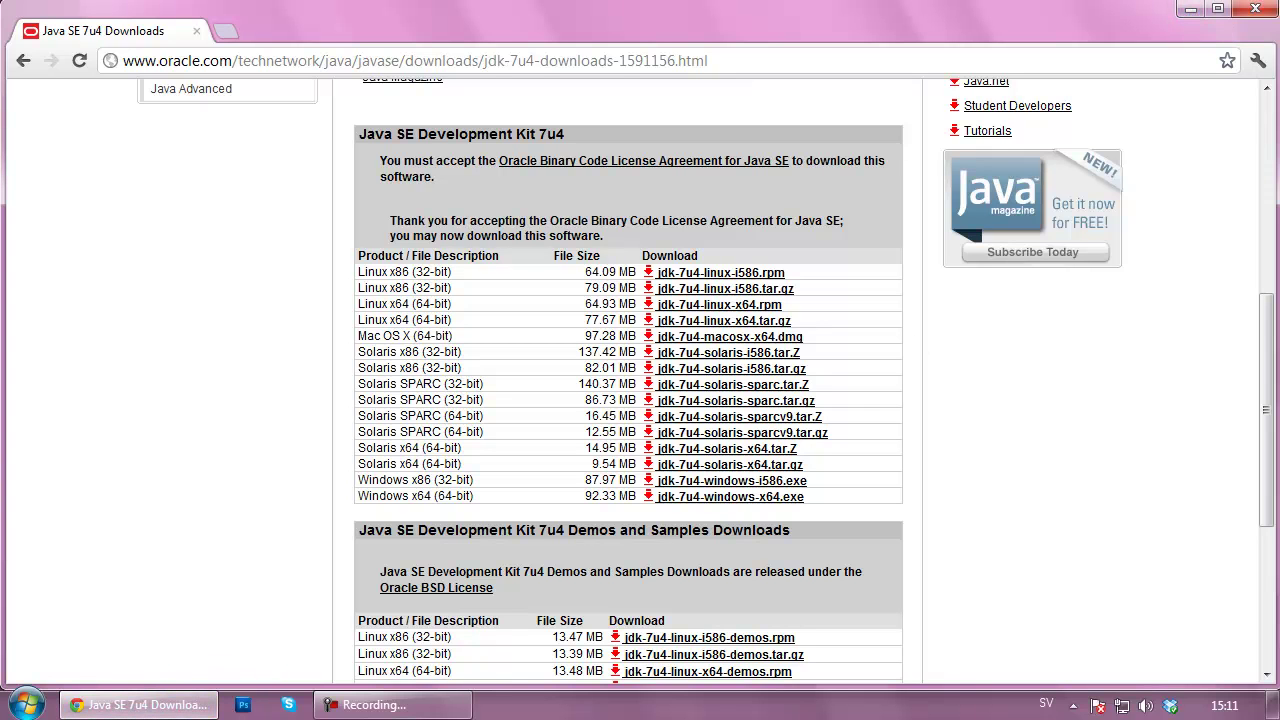
Check the Hämtade filer folder in the user folder, close it and minimize Chrome.
click(25, 705)
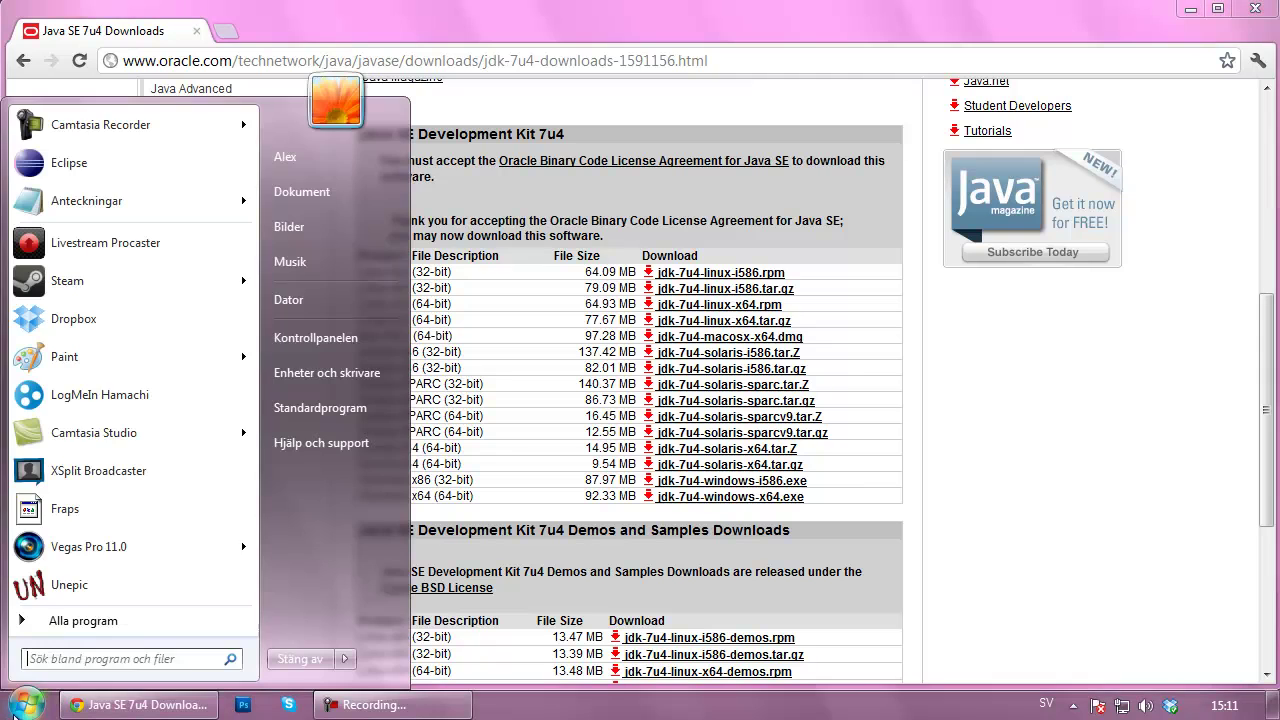
click(329, 158)
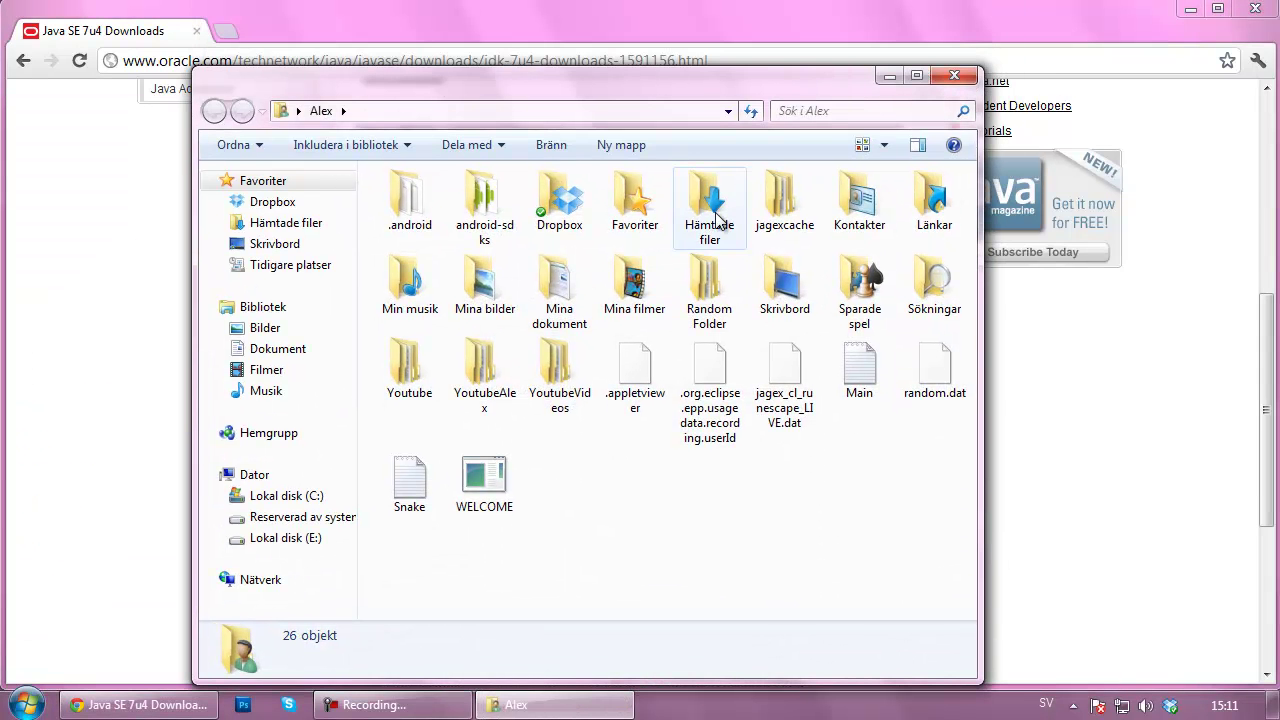
double_click(712, 208)
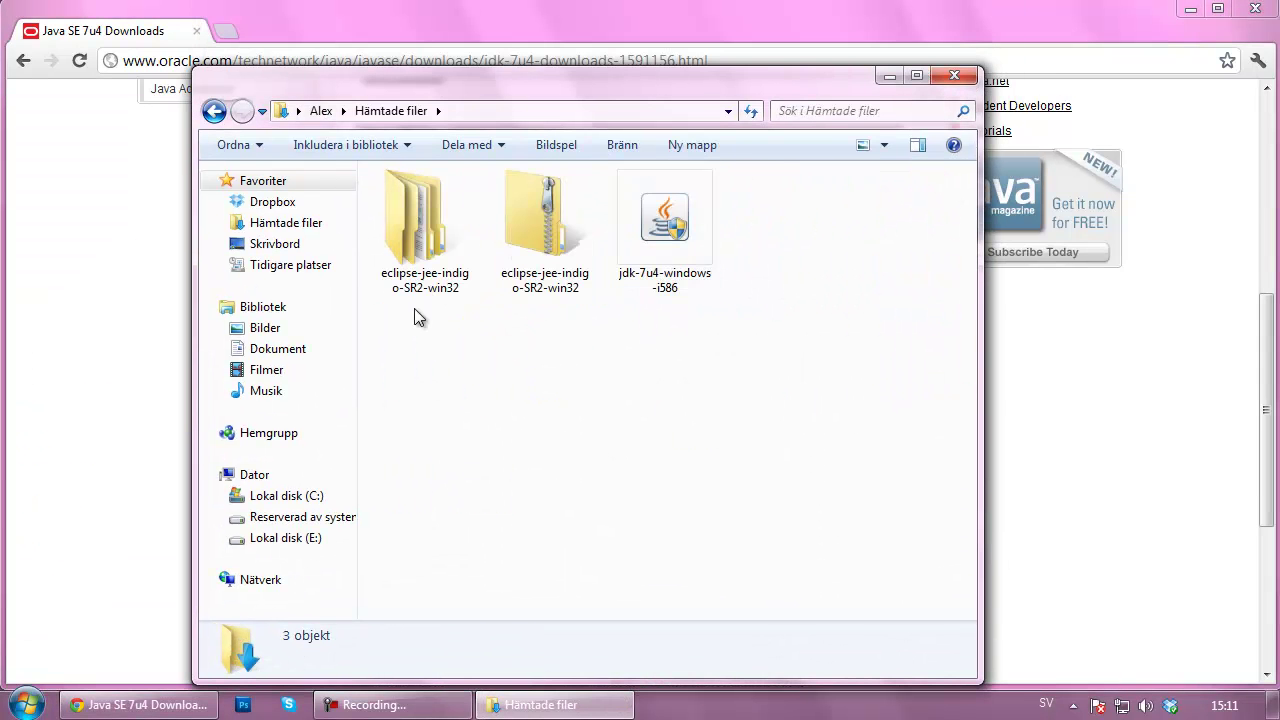
click(956, 77)
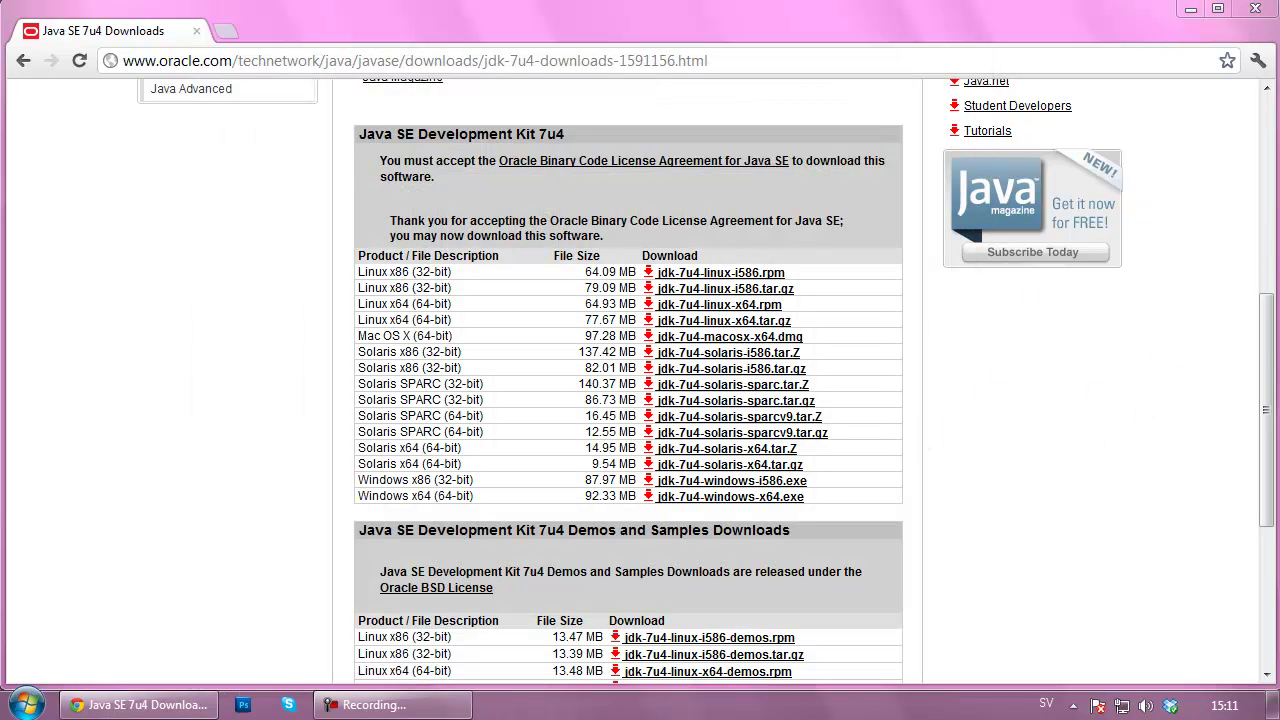
click(1190, 10)
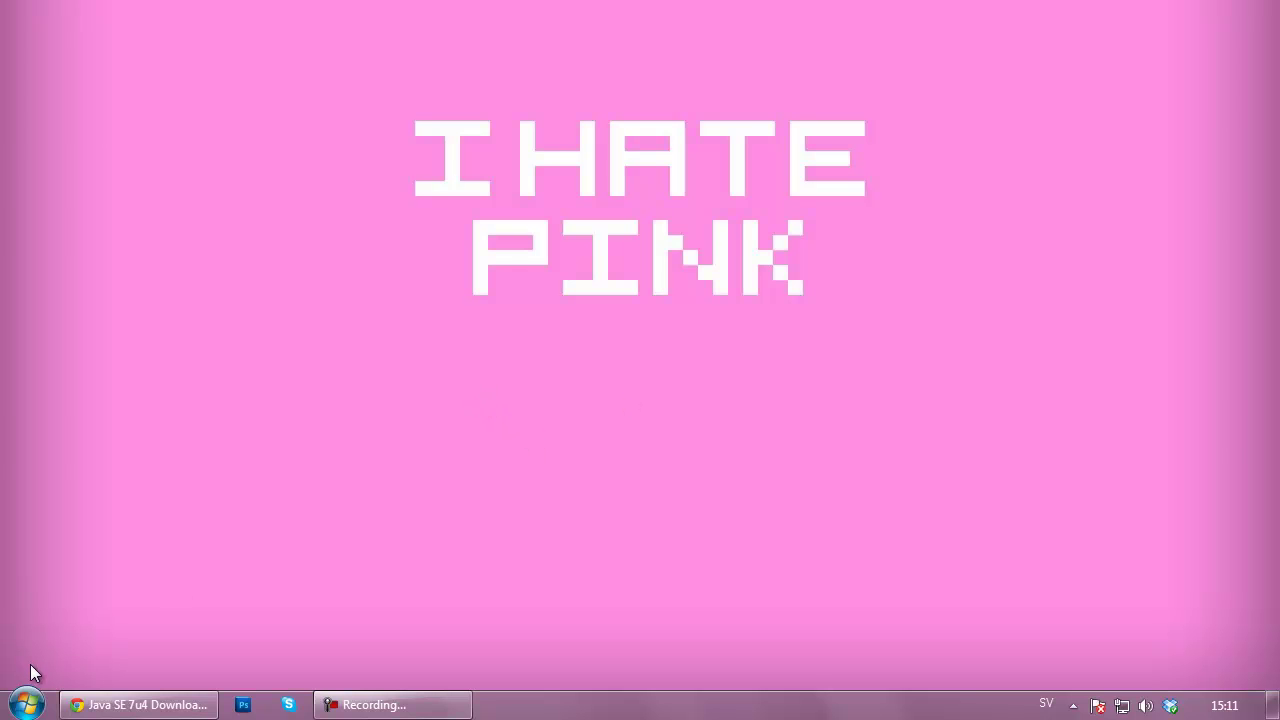
Open local disk C: through Computer in the Start menu.
click(28, 702)
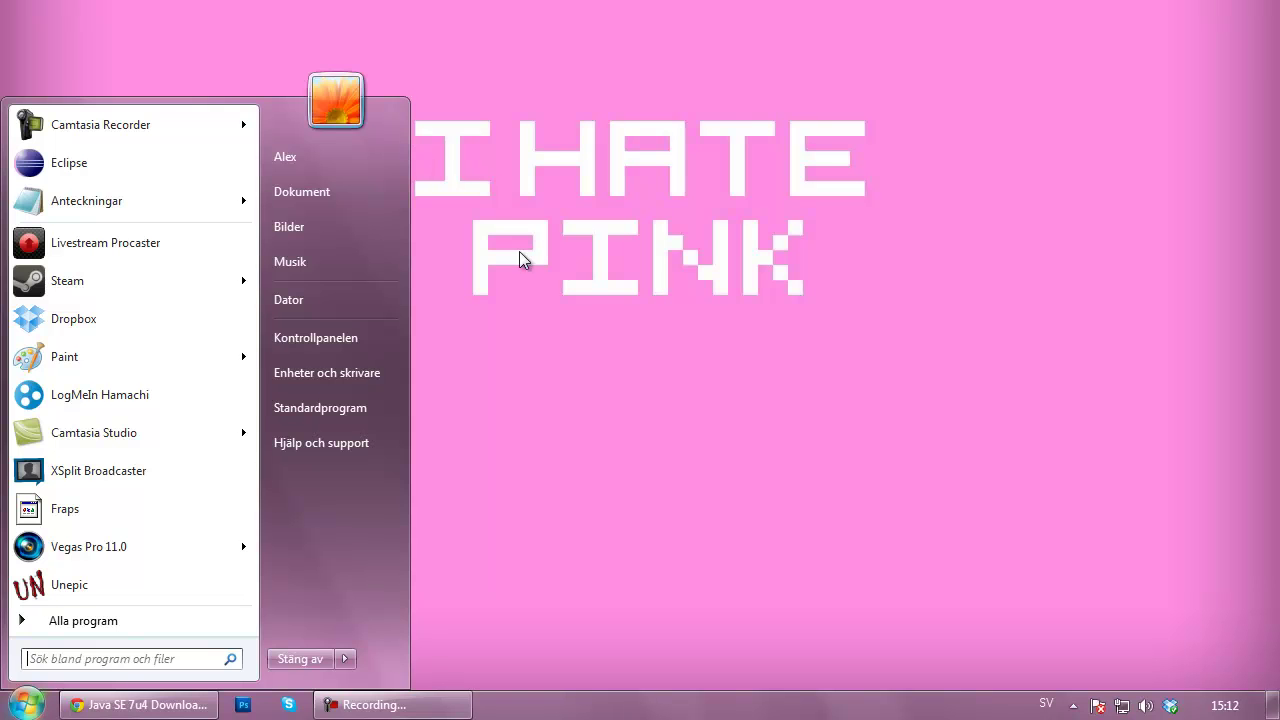
click(385, 297)
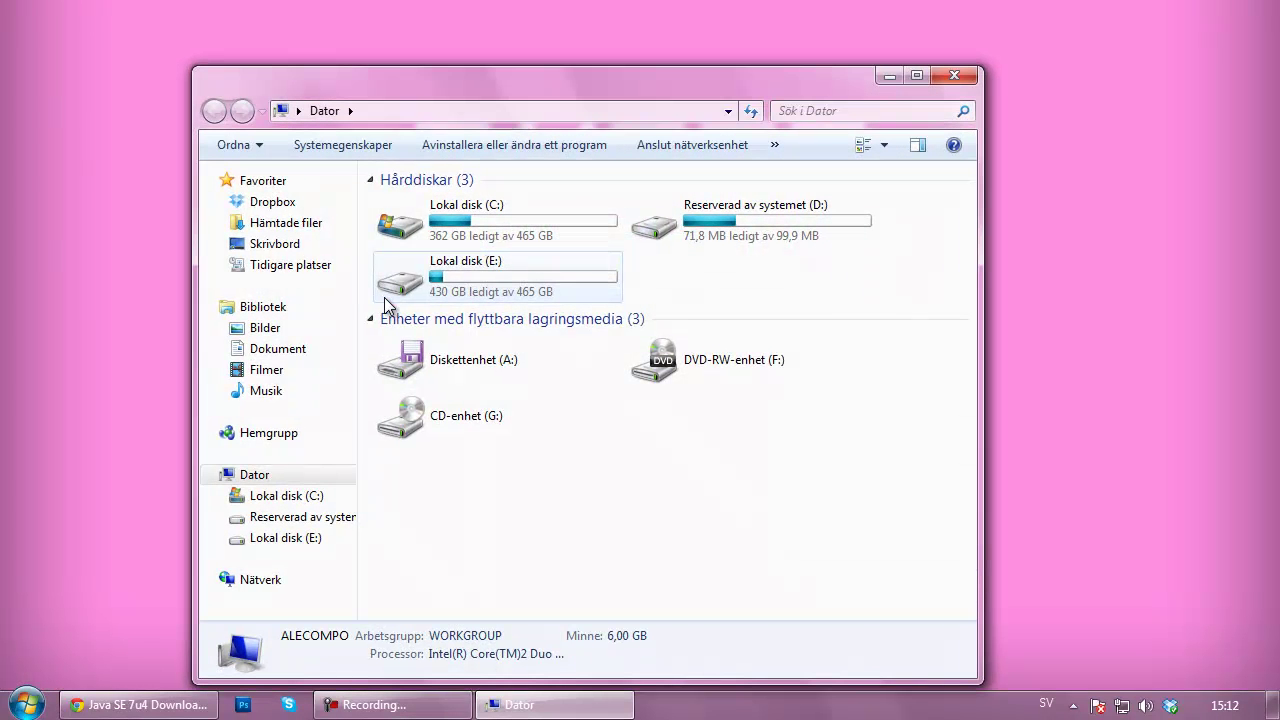
double_click(447, 222)
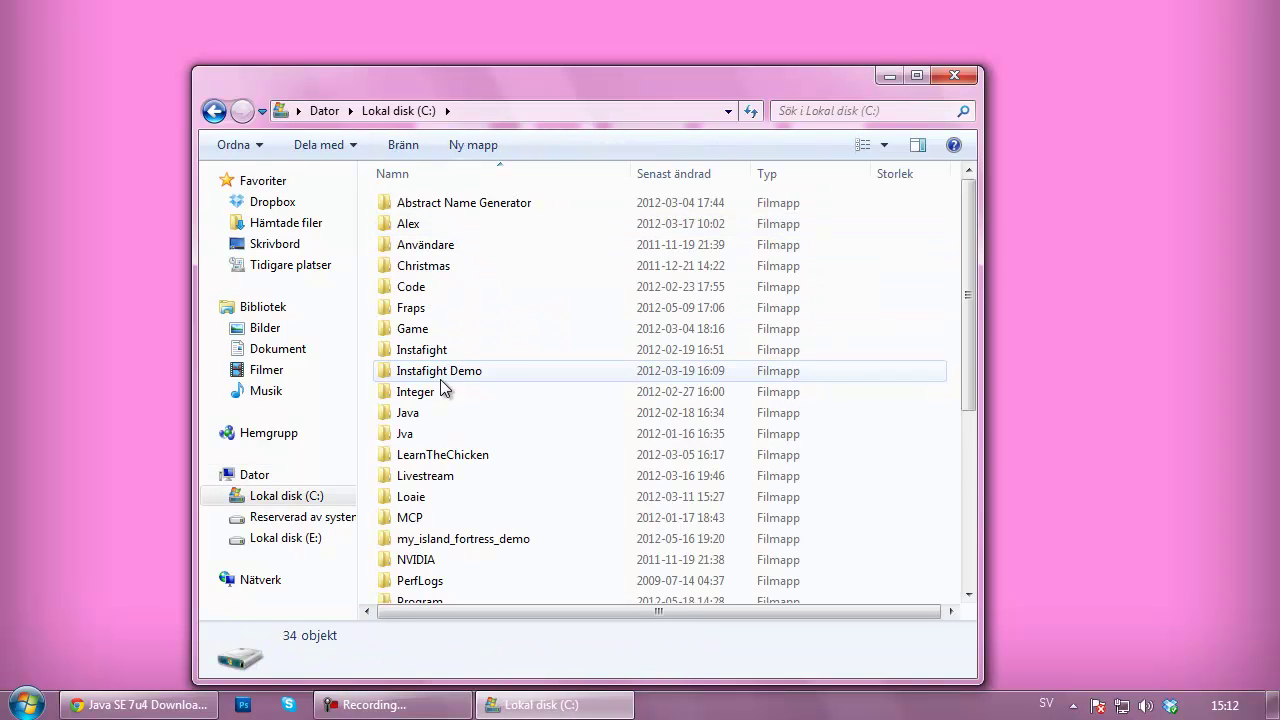
scroll(470, 420, down, 5)
scroll(492, 445, up, 5)
scroll(485, 479, down, 2)
scroll(485, 479, up, 2)
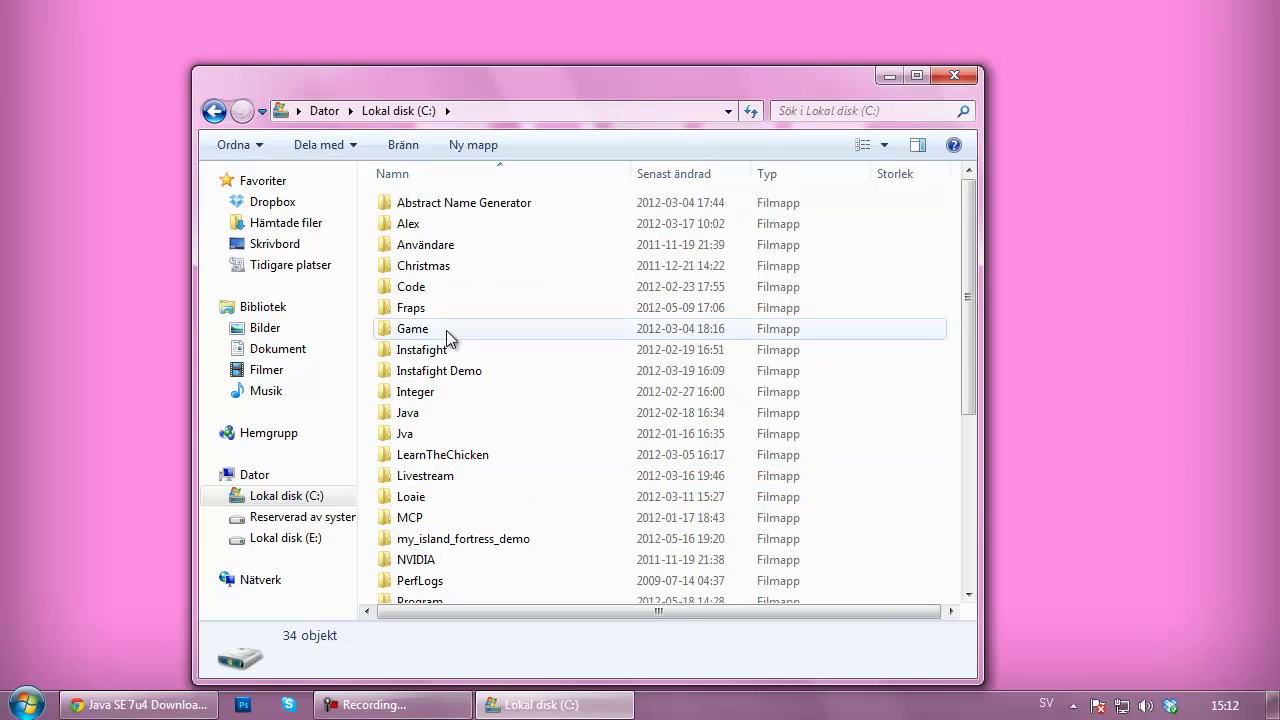
scroll(446, 345, down, 5)
scroll(461, 435, up, 3)
scroll(461, 440, down, 1)
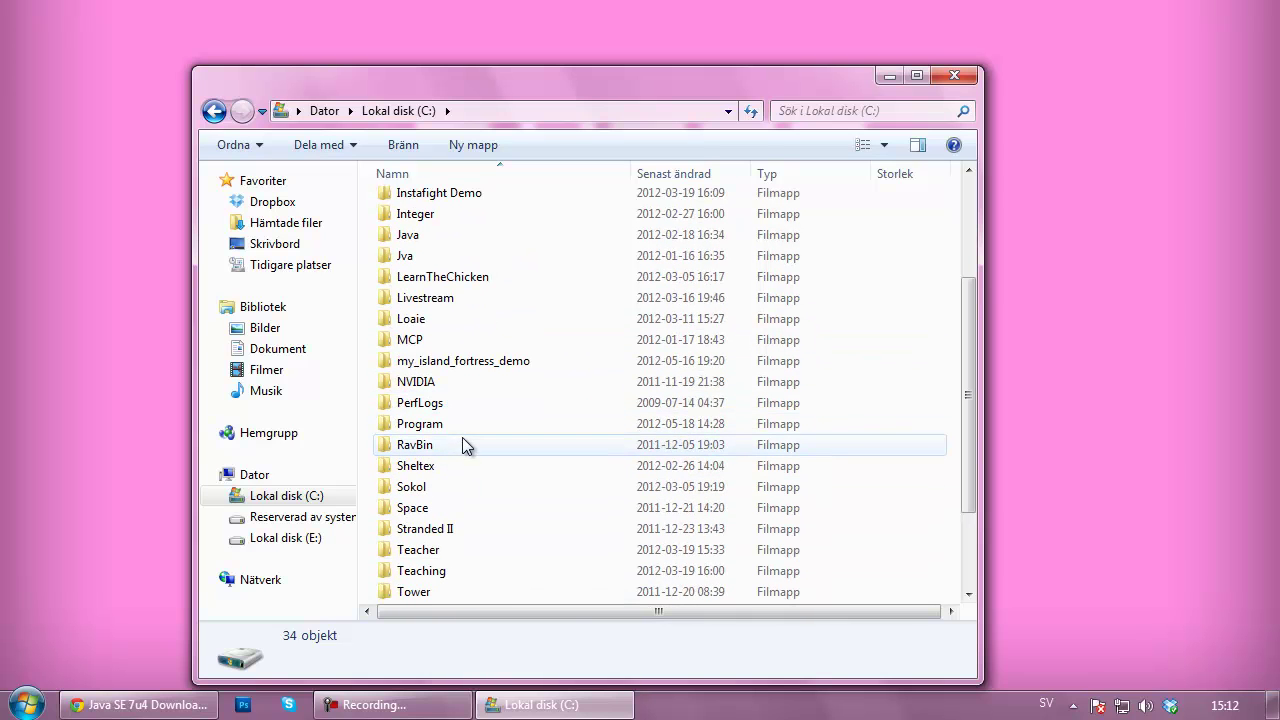
scroll(470, 385, up, 1)
scroll(468, 395, up, 1)
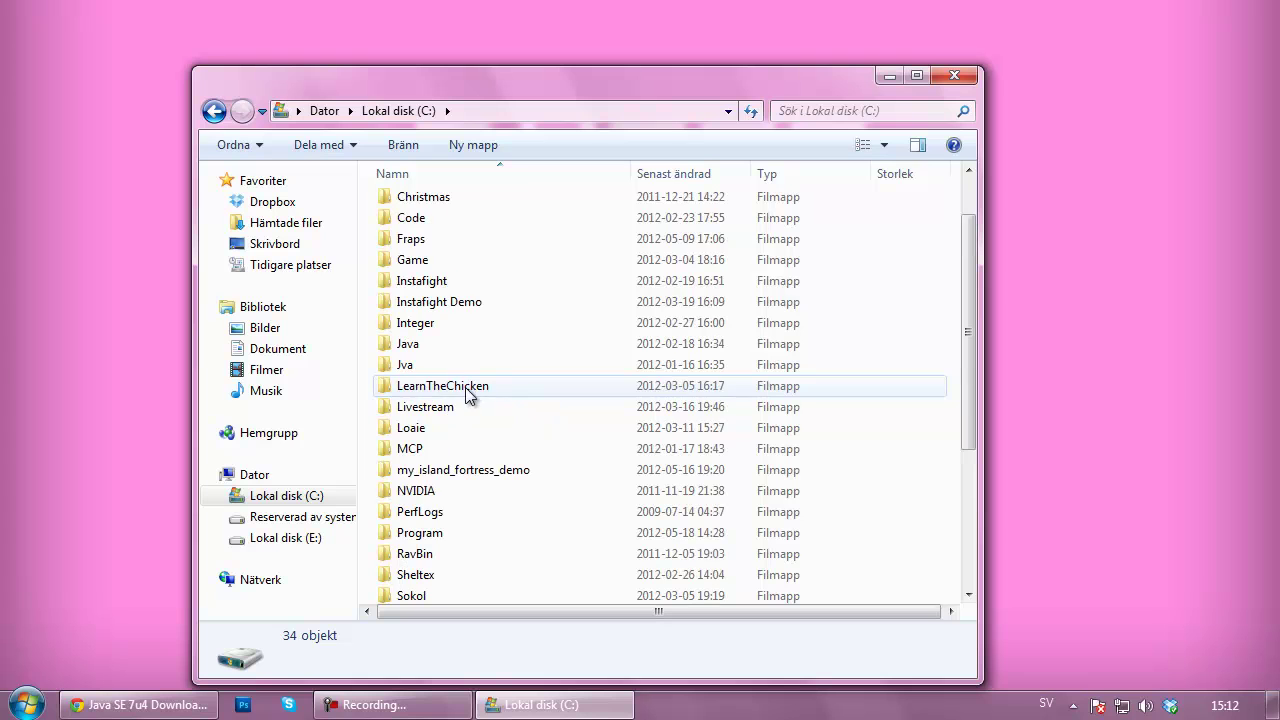
Browse into Program\Java\jdk1.7.0_03\bin.
click(435, 535)
double_click(435, 535)
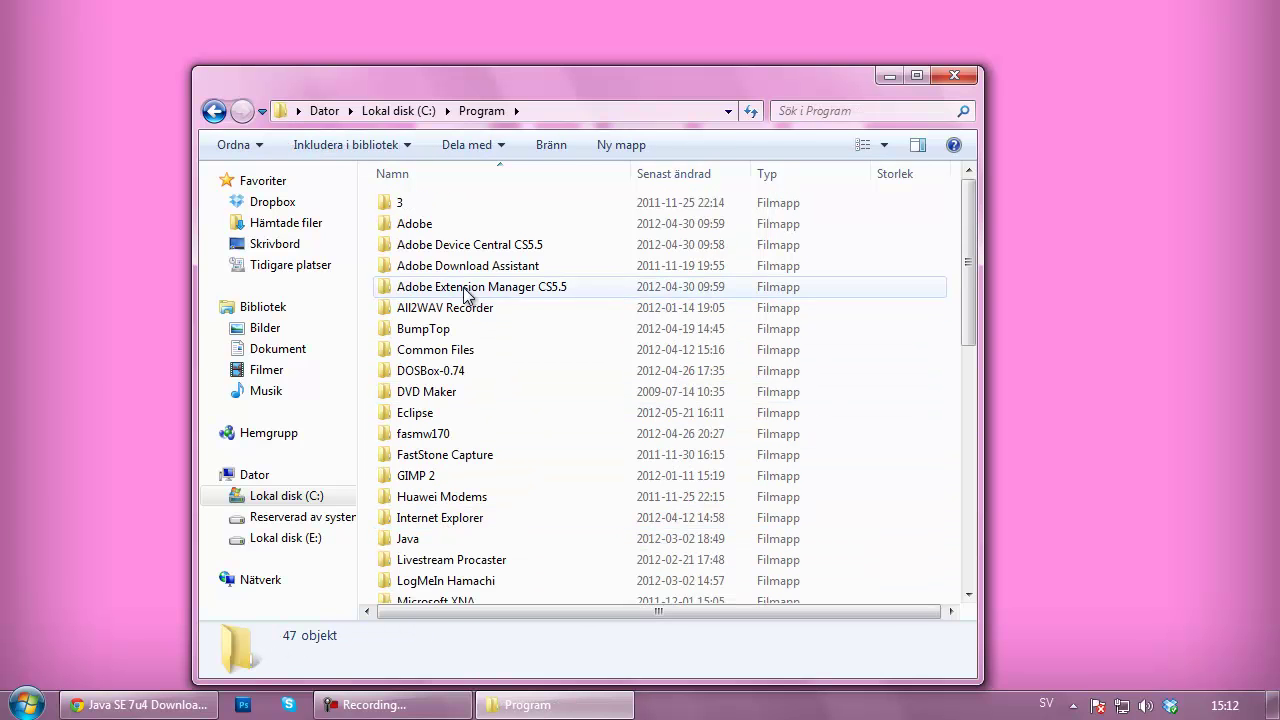
scroll(571, 322, down, 1)
click(415, 487)
double_click(415, 487)
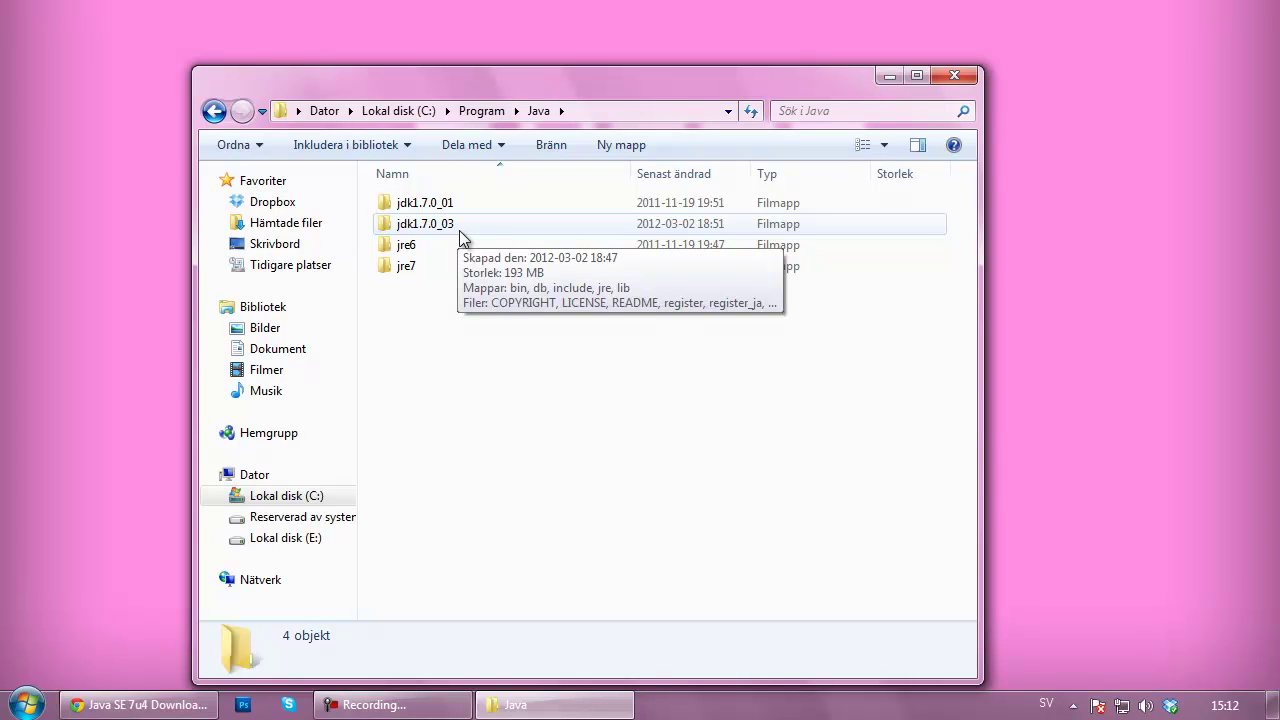
double_click(408, 225)
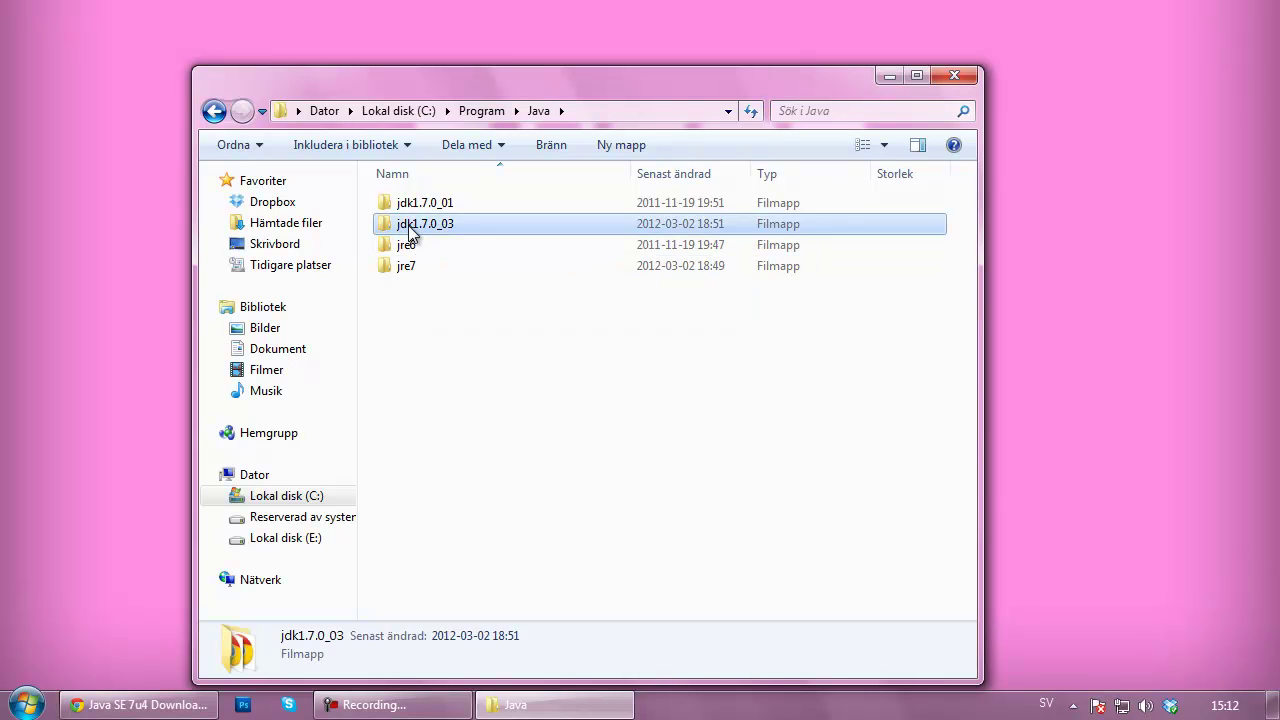
double_click(412, 204)
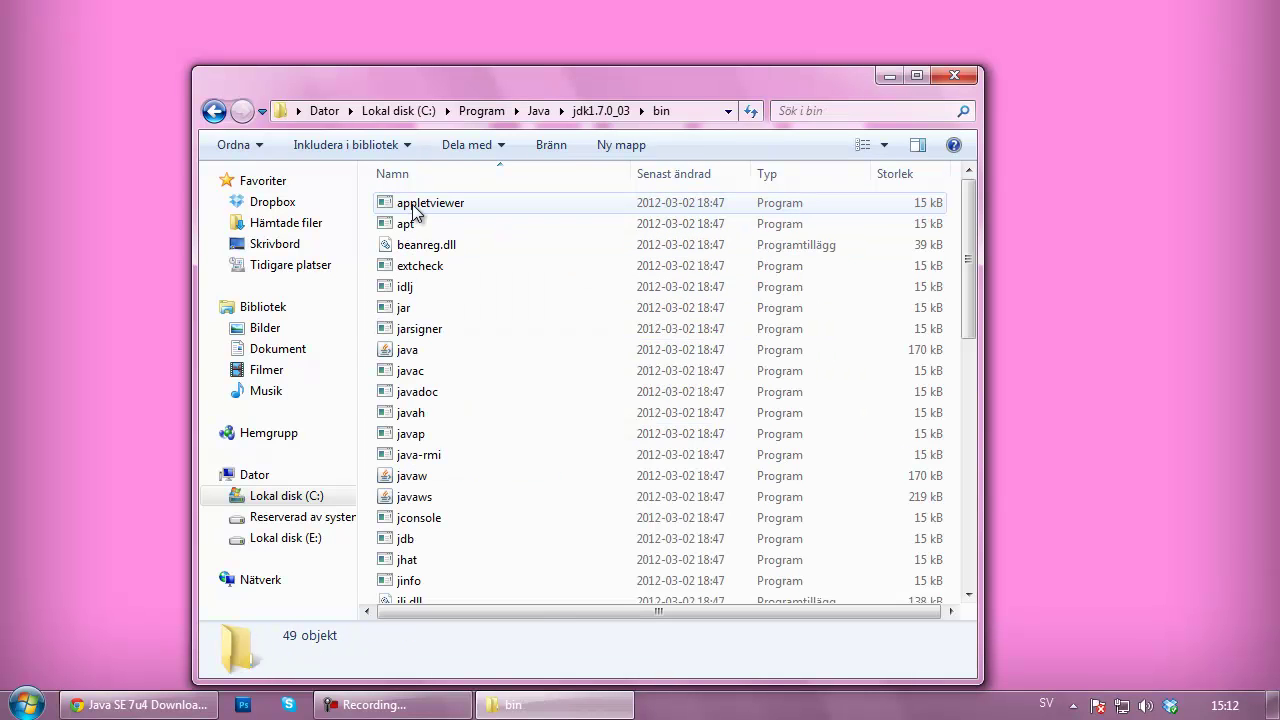
Select the path C:\Program Files\Java\jdk1.7.0_03\bin in appletviewer's properties, then close the window.
click(696, 111)
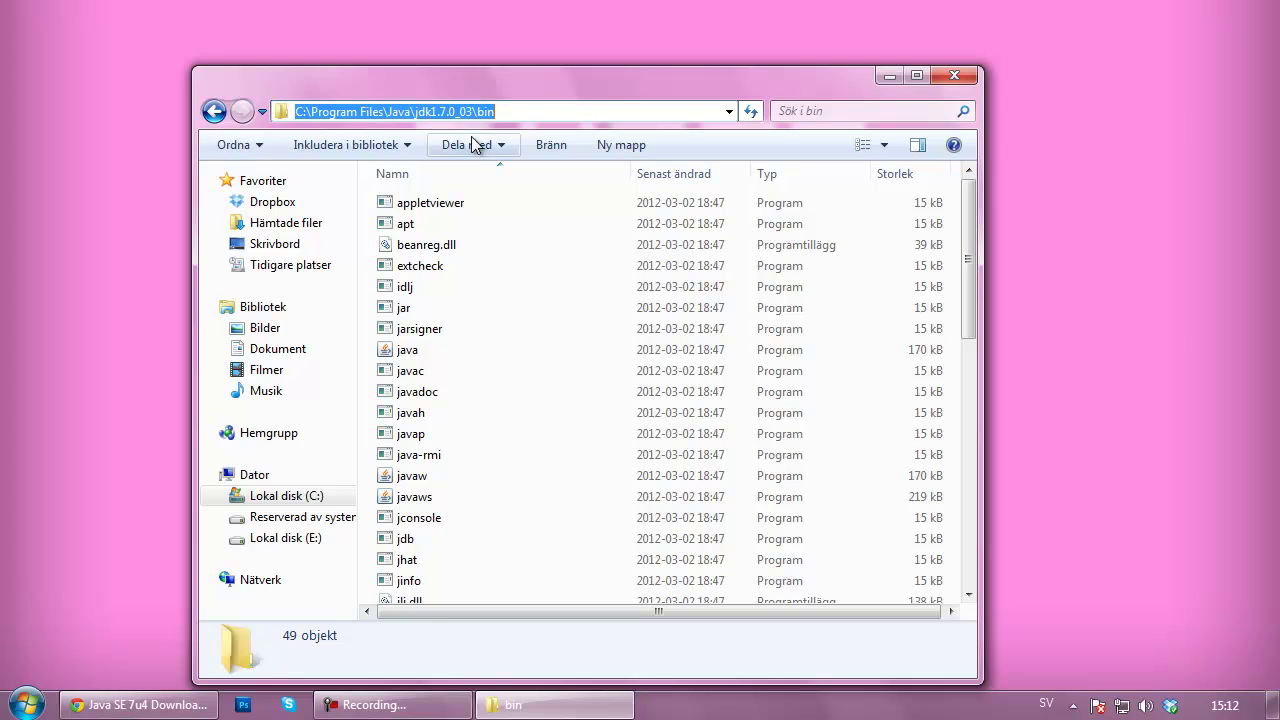
right_click(455, 203)
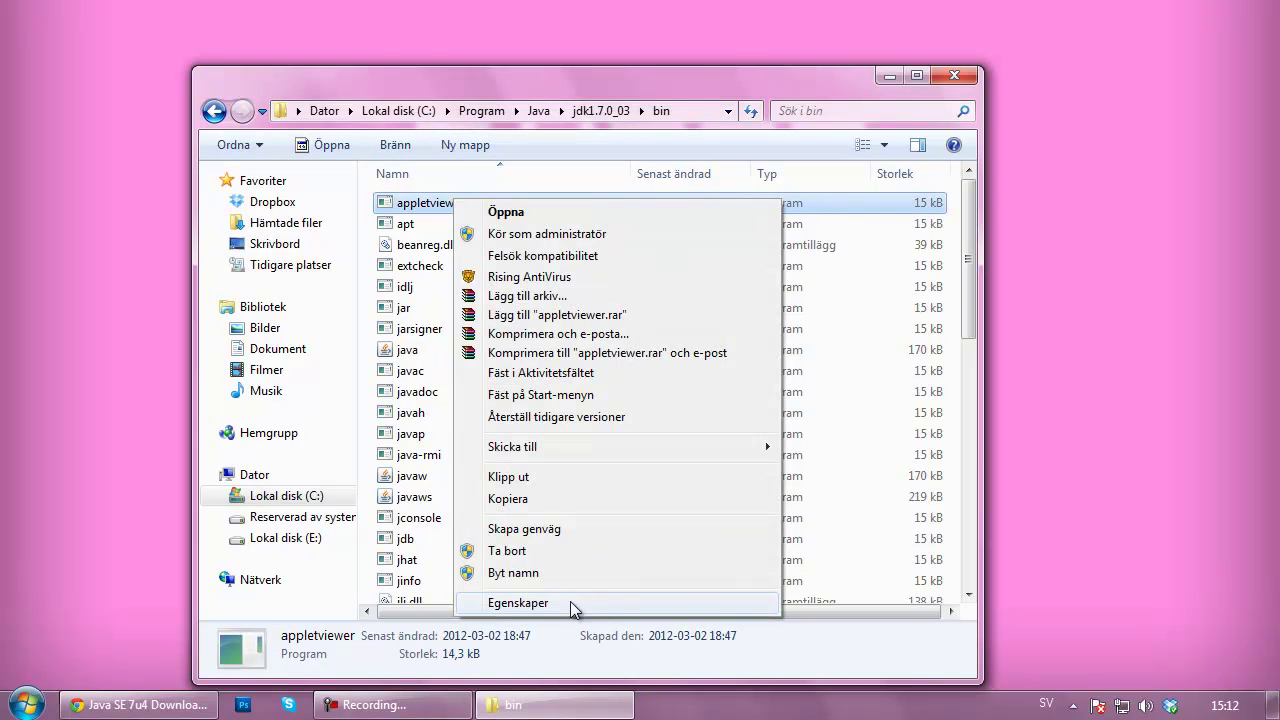
click(593, 603)
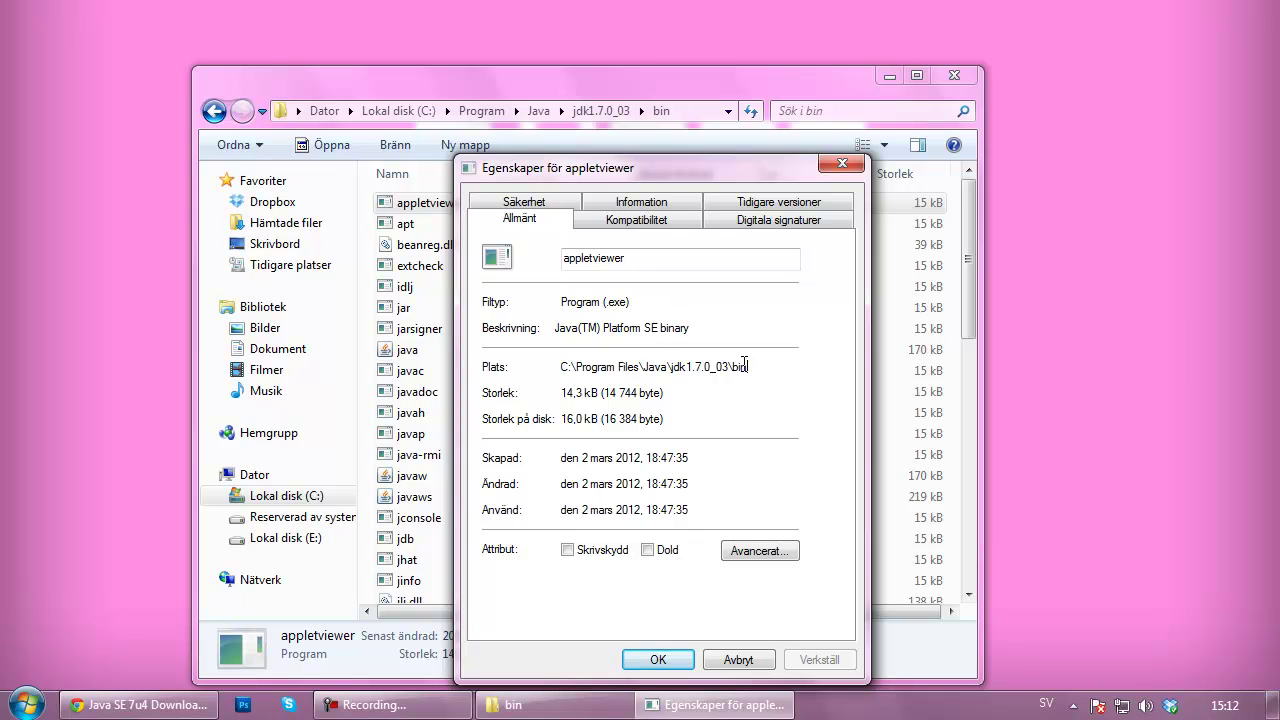
drag(724, 366, 561, 367)
key(ctrl+c)
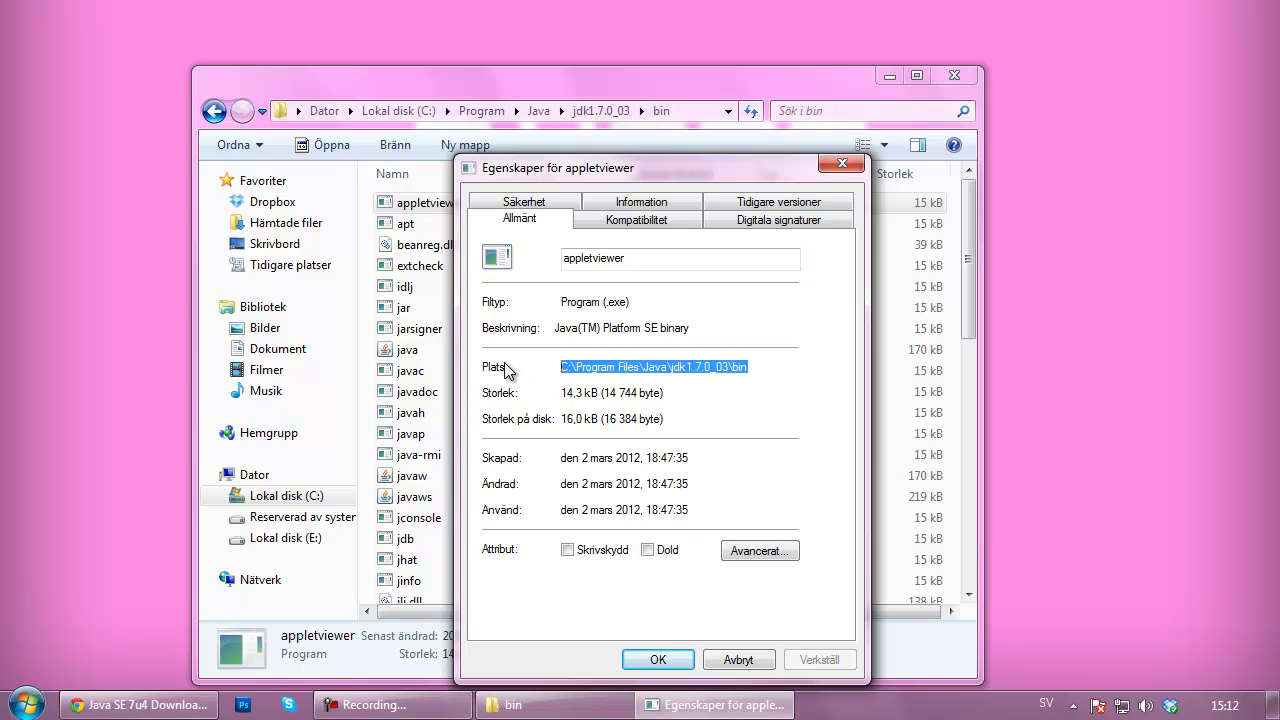
click(658, 660)
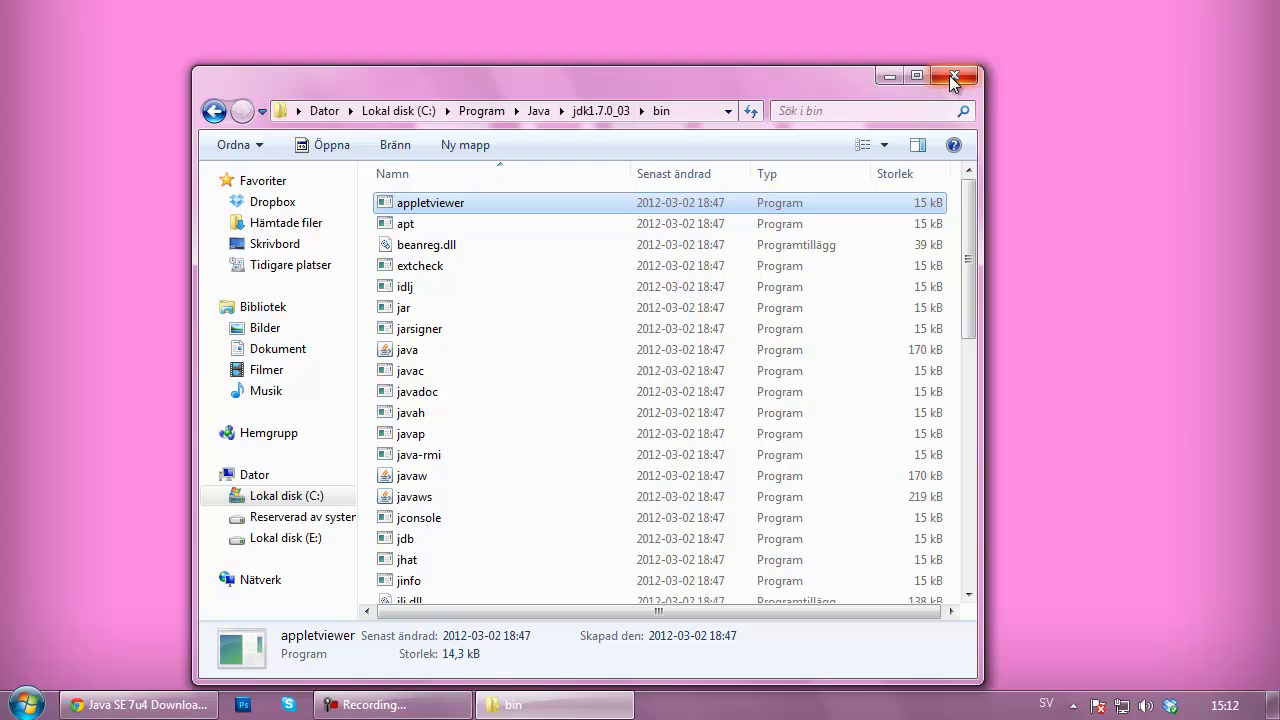
click(950, 74)
click(25, 704)
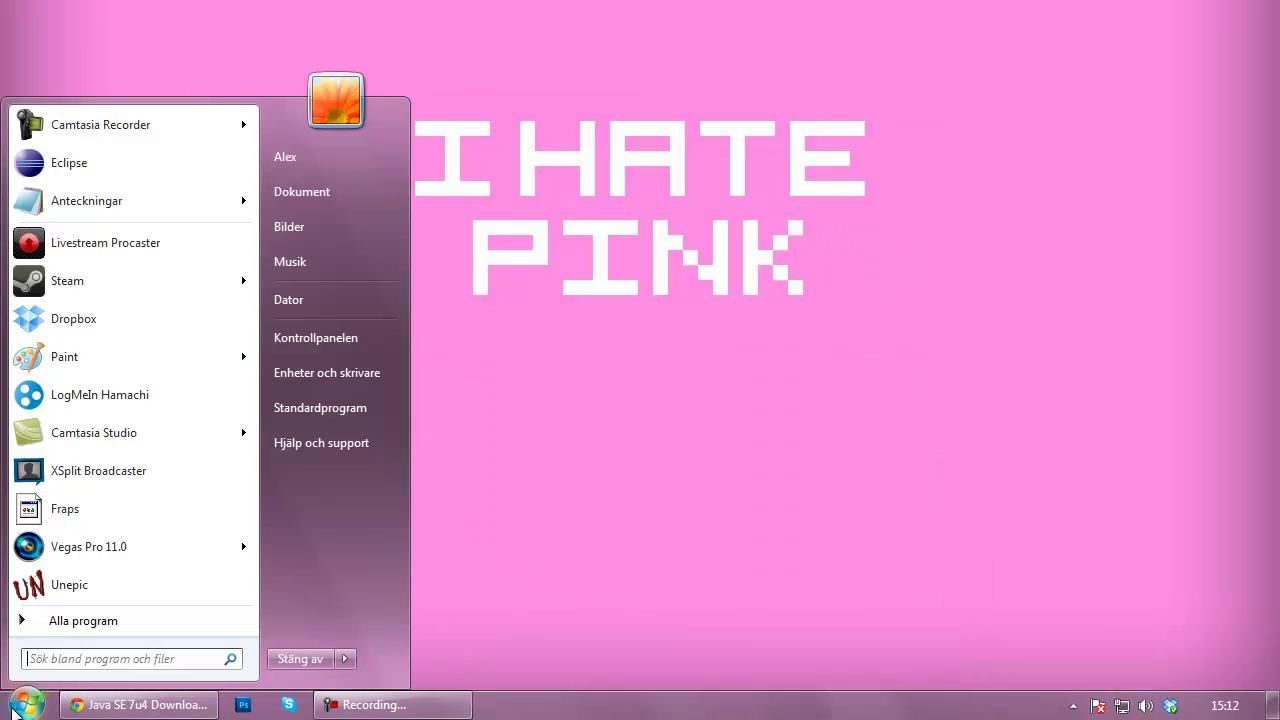
Open Environment Variables via Computer's properties and Advanced system settings.
right_click(299, 301)
click(463, 462)
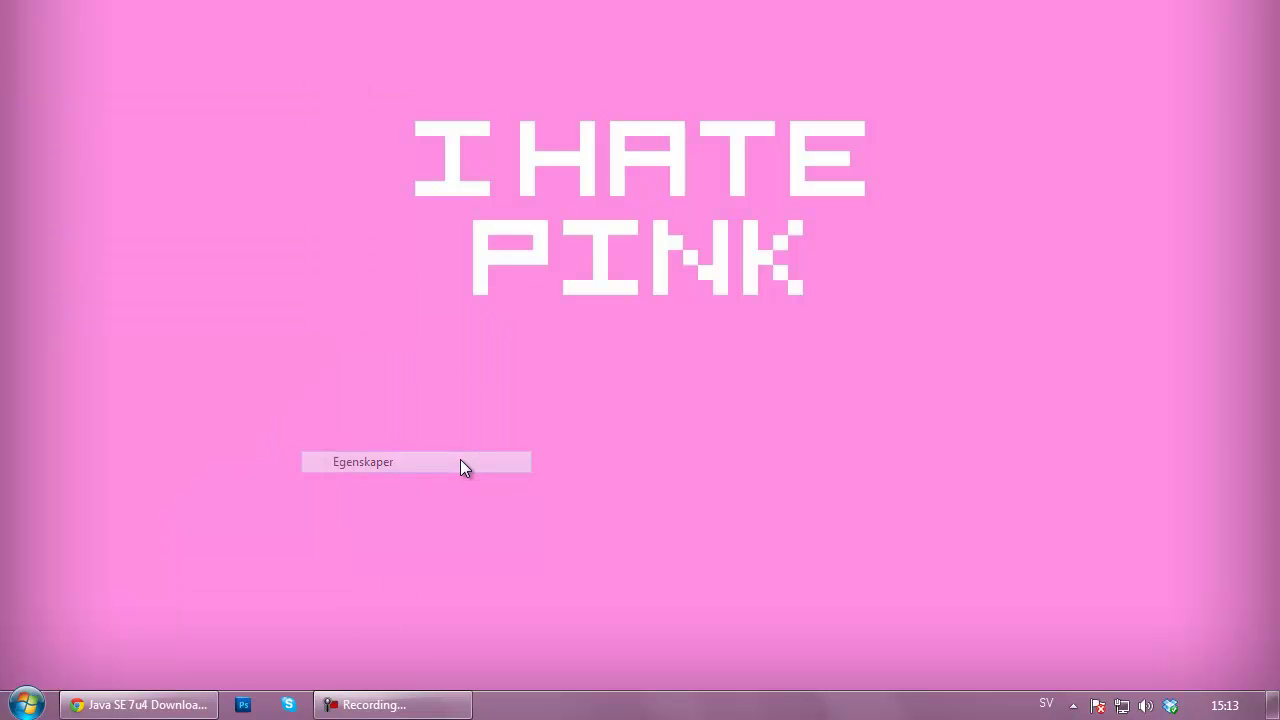
drag(523, 23, 543, 120)
click(400, 292)
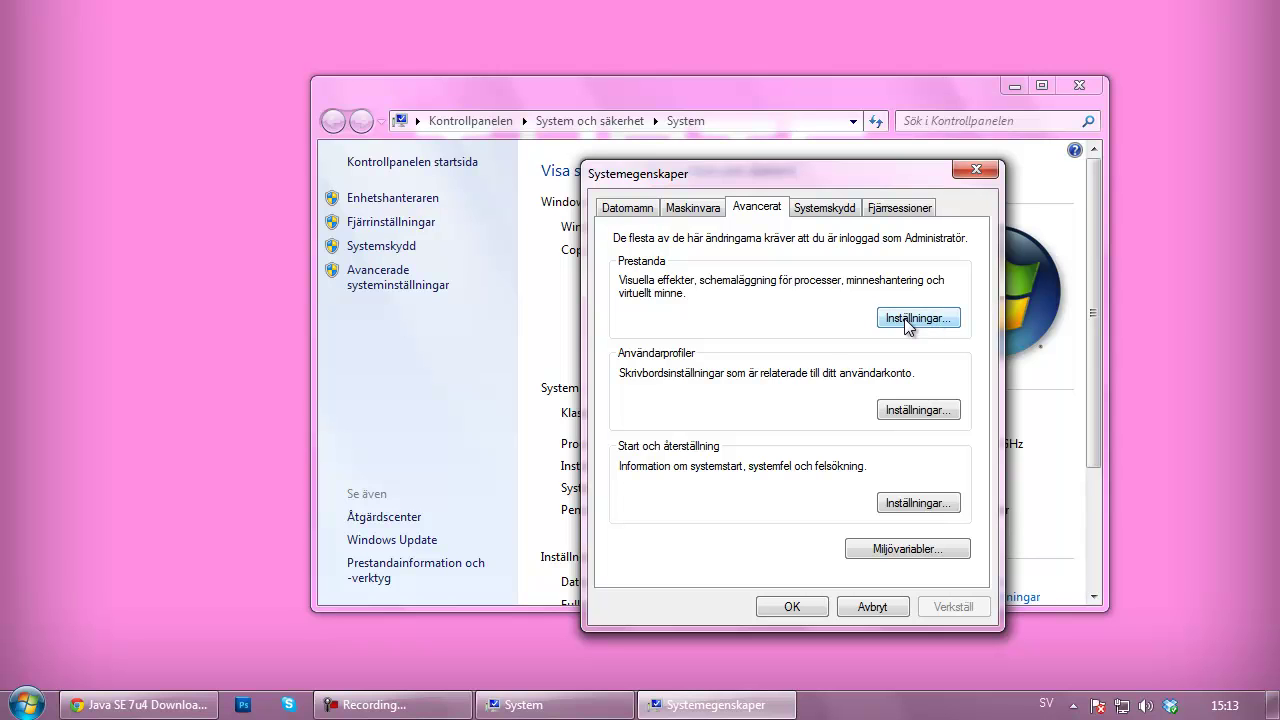
click(899, 549)
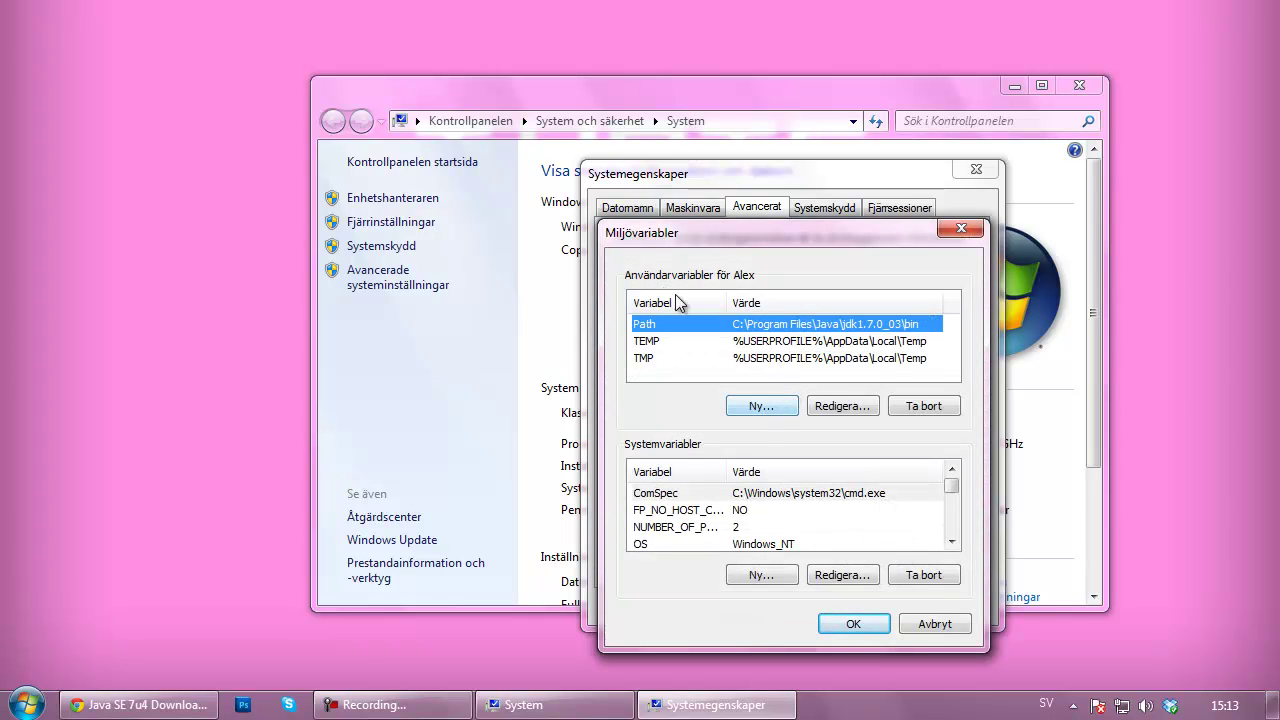
Create a user variable Path with value C:\Program Files\Java\jdk1.7.0_03\bin and apply it.
click(766, 406)
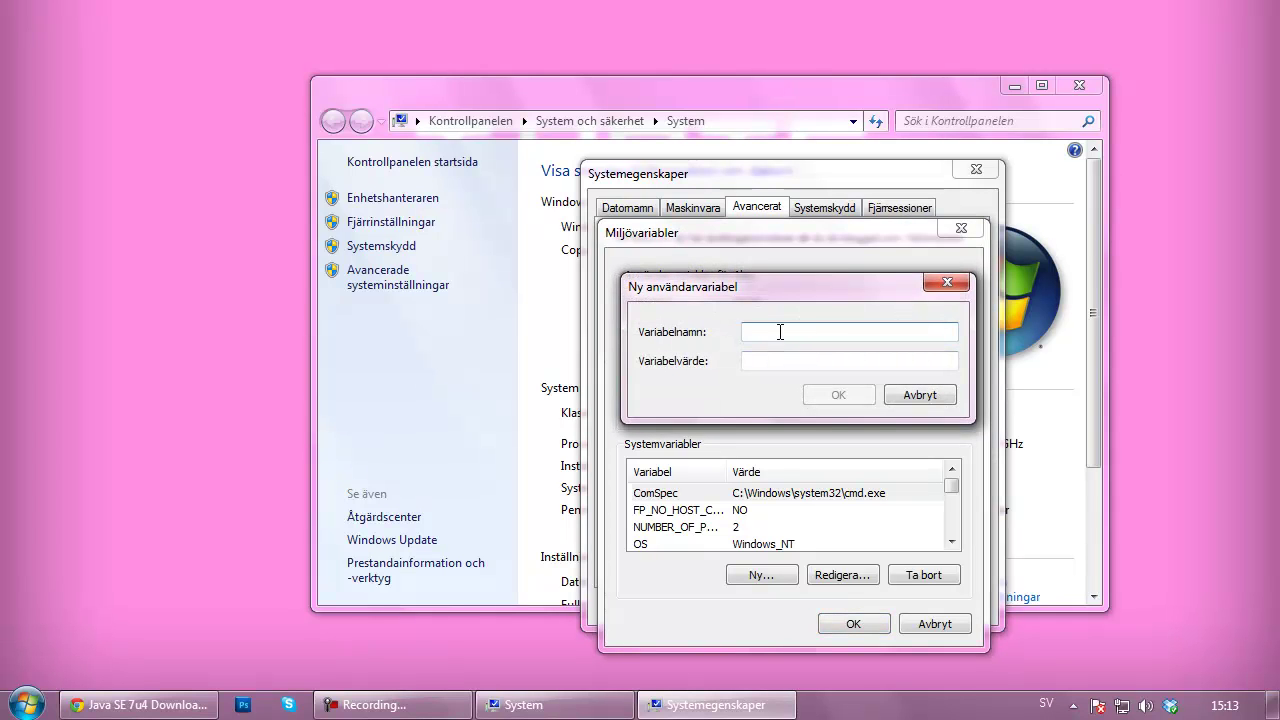
click(900, 396)
click(756, 409)
click(773, 361)
click(773, 361)
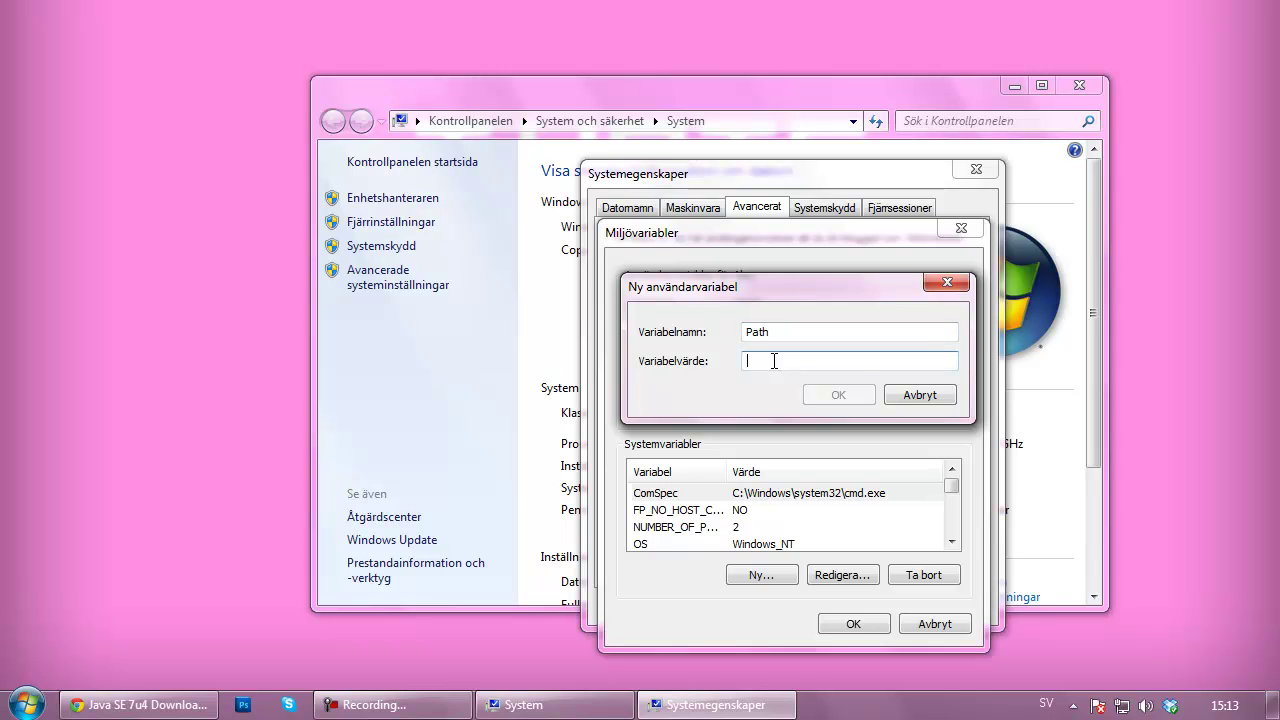
key(ctrl+v)
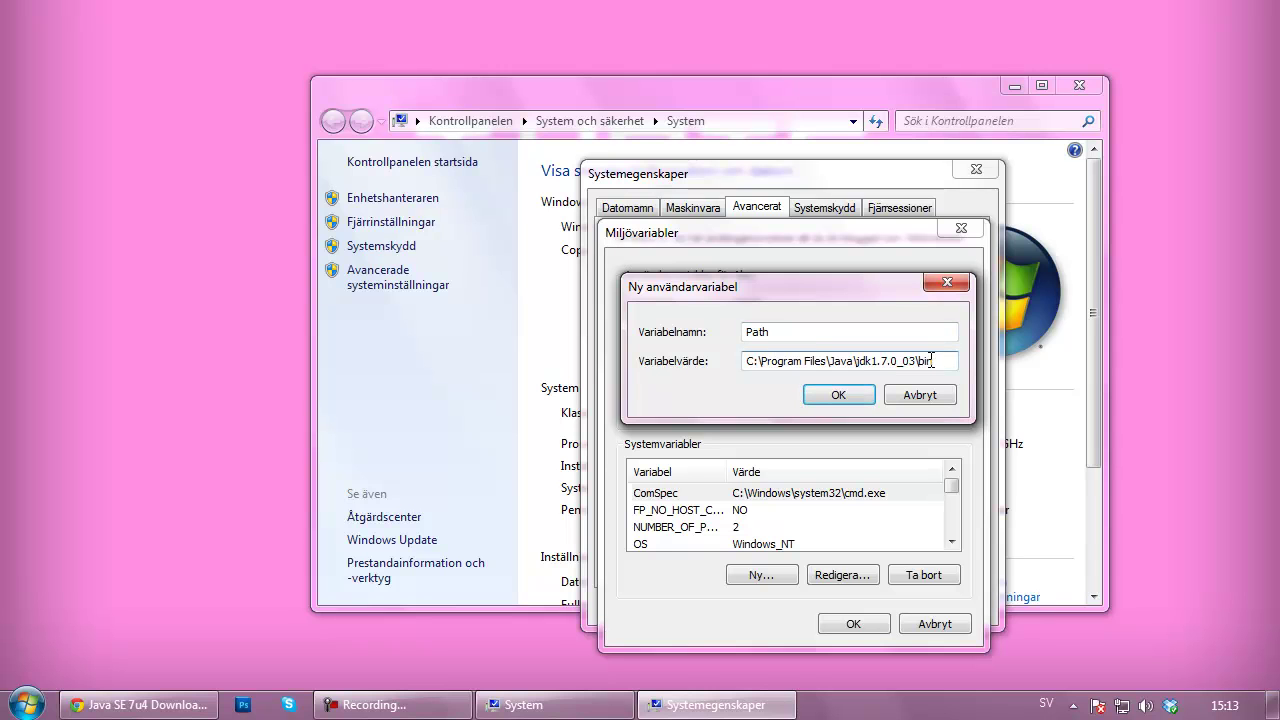
drag(934, 361, 966, 369)
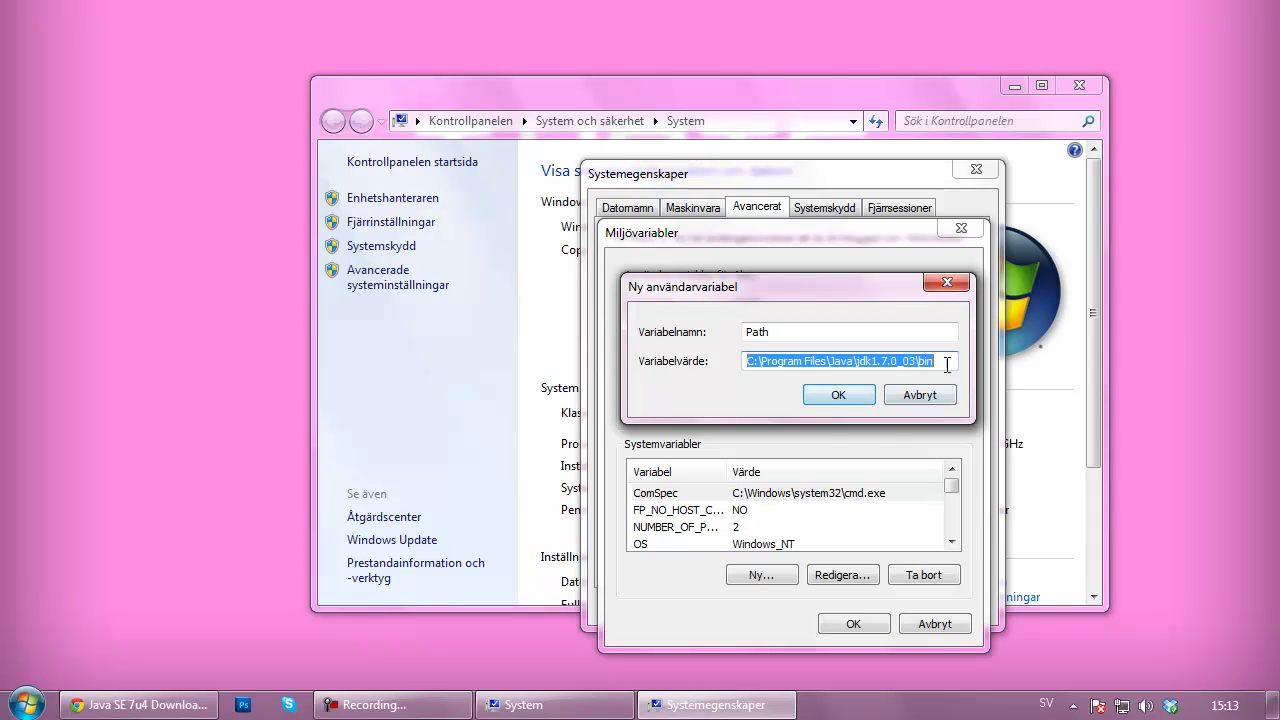
click(838, 395)
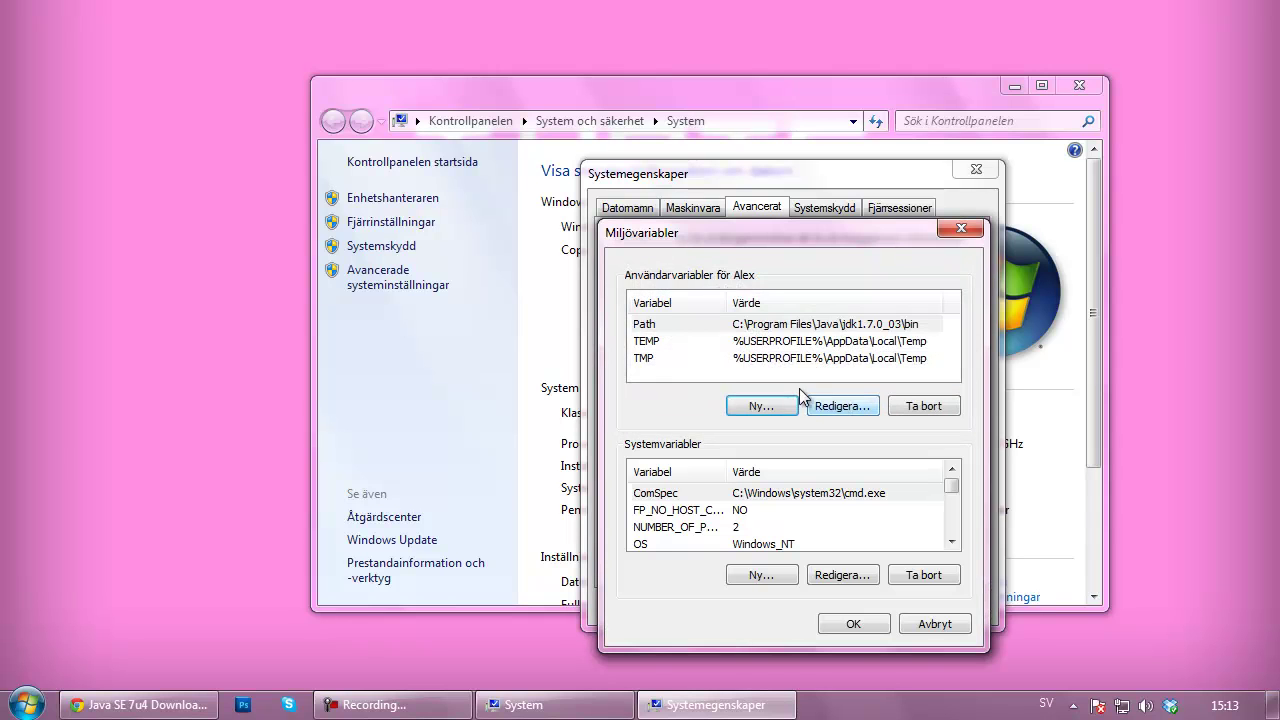
click(845, 628)
Close the system properties and System windows, dismiss the Dropbox notification and restore Chrome.
click(850, 612)
click(1074, 90)
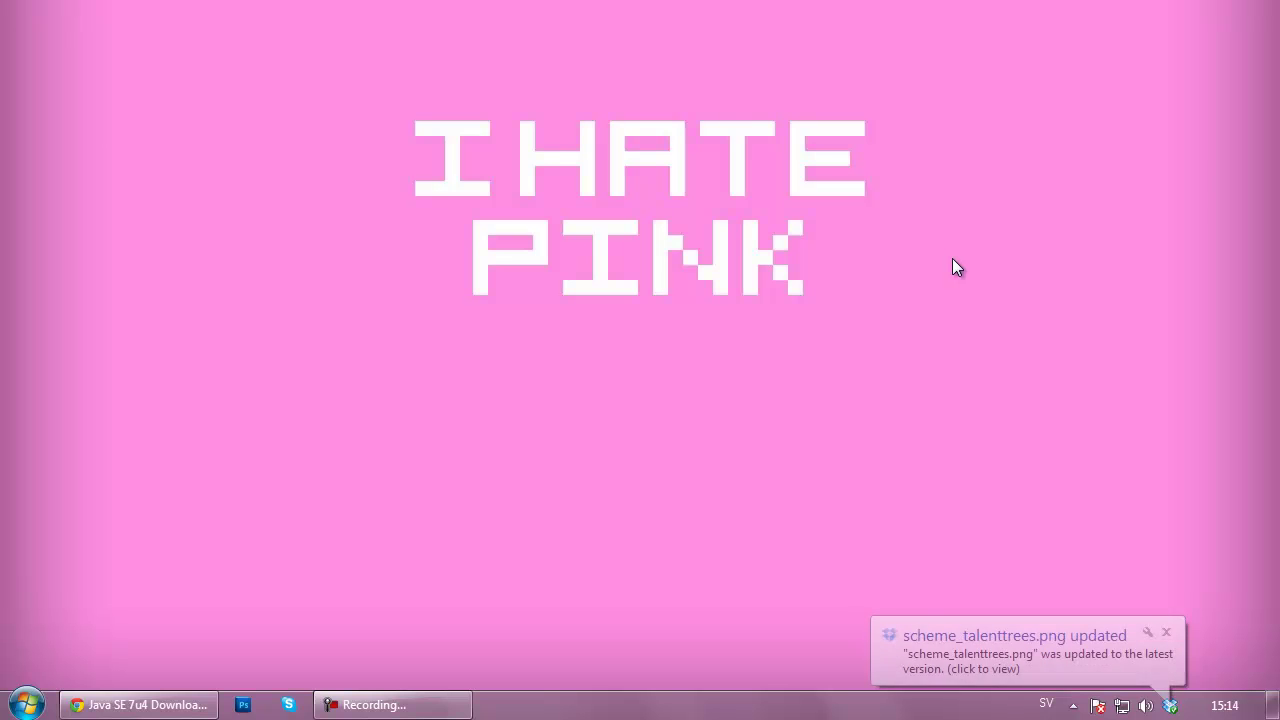
click(1167, 633)
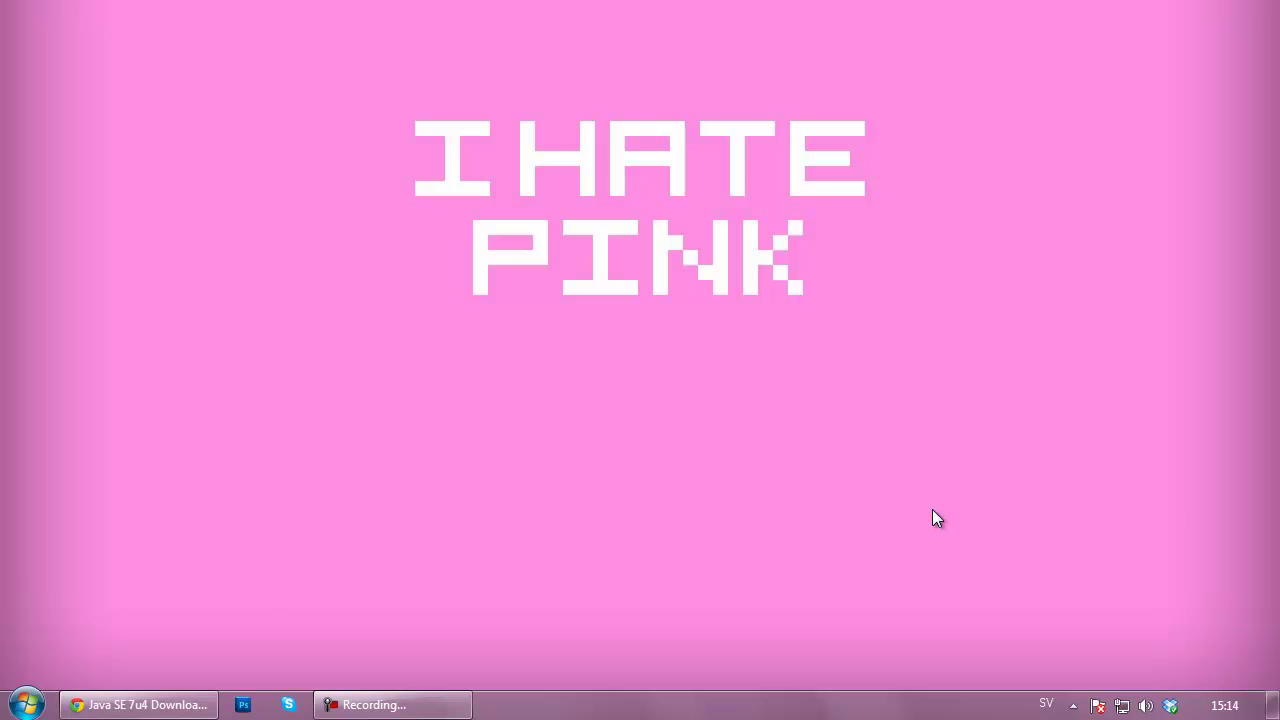
click(170, 703)
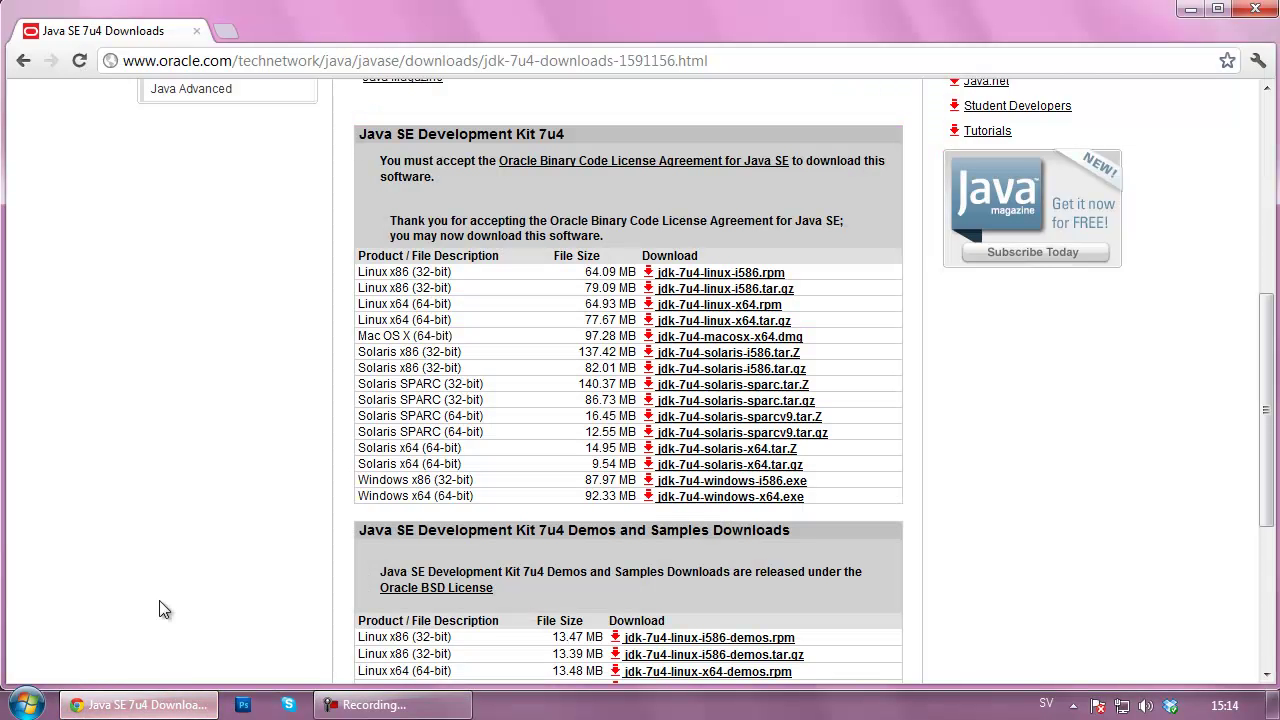
Go to eclipse.org by replacing the address bar URL with 'eclipse'.
click(732, 52)
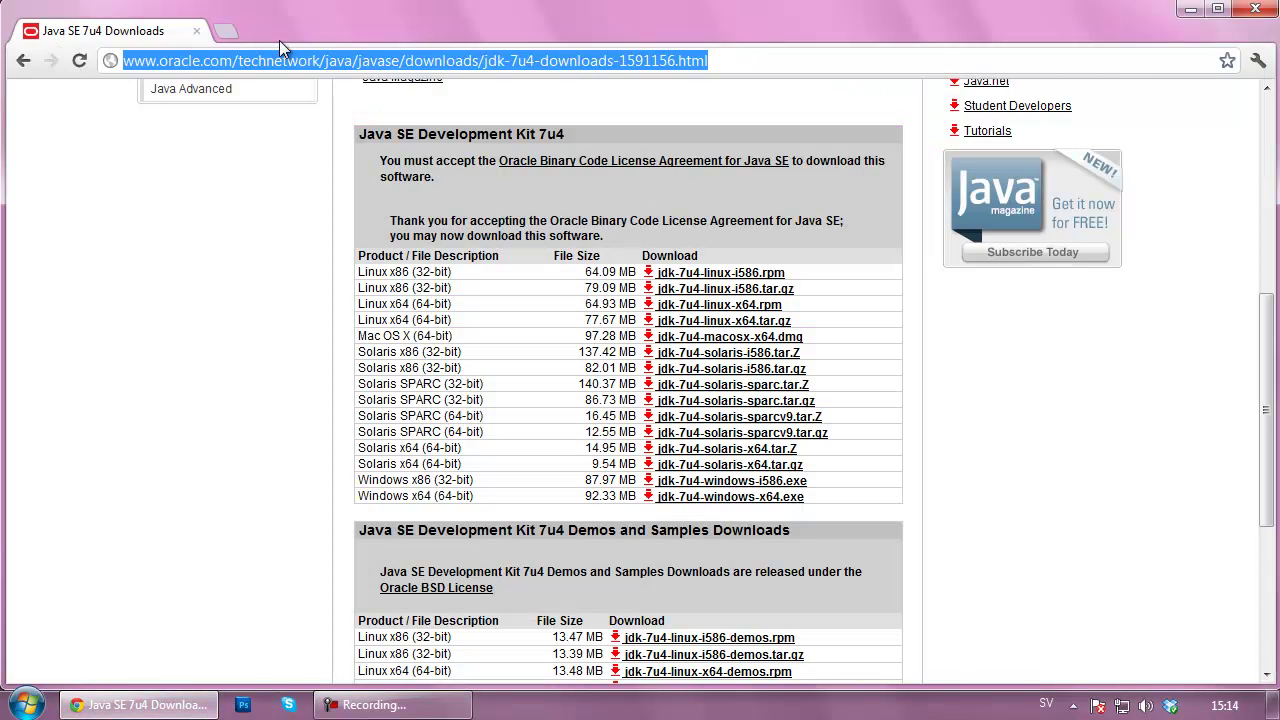
key(BackSpace)
text(eclipse.)
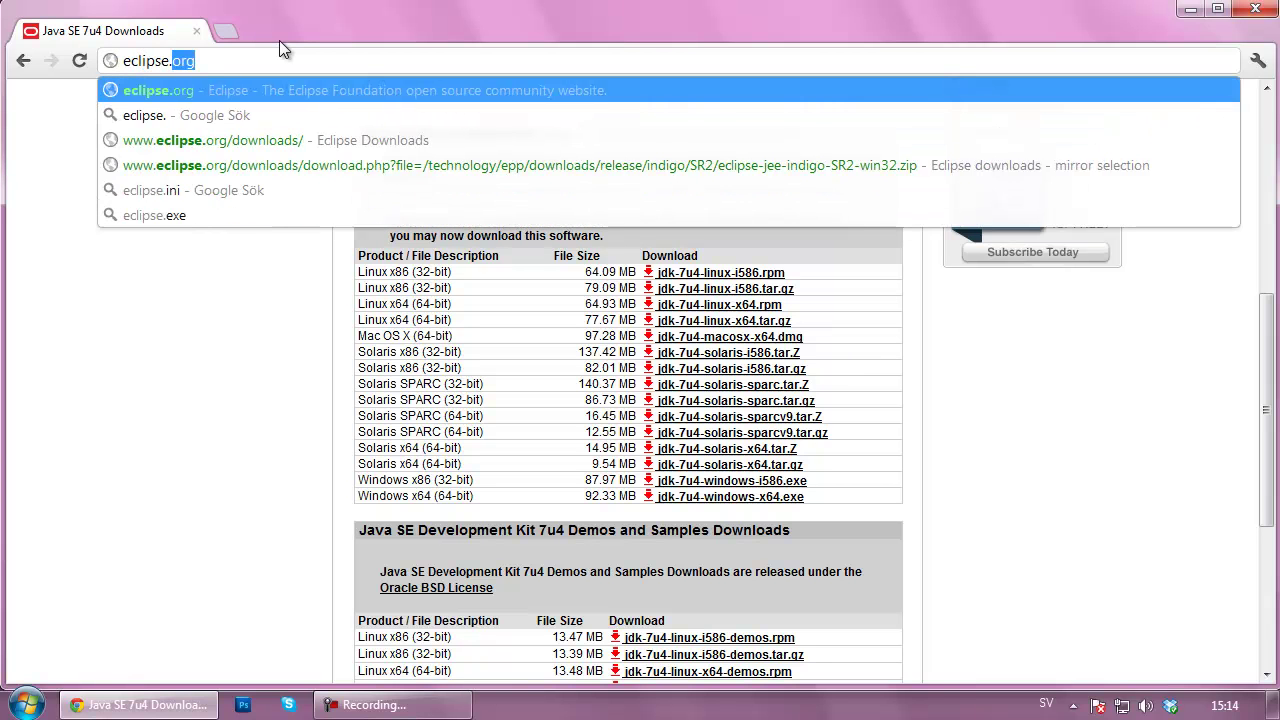
key(Return)
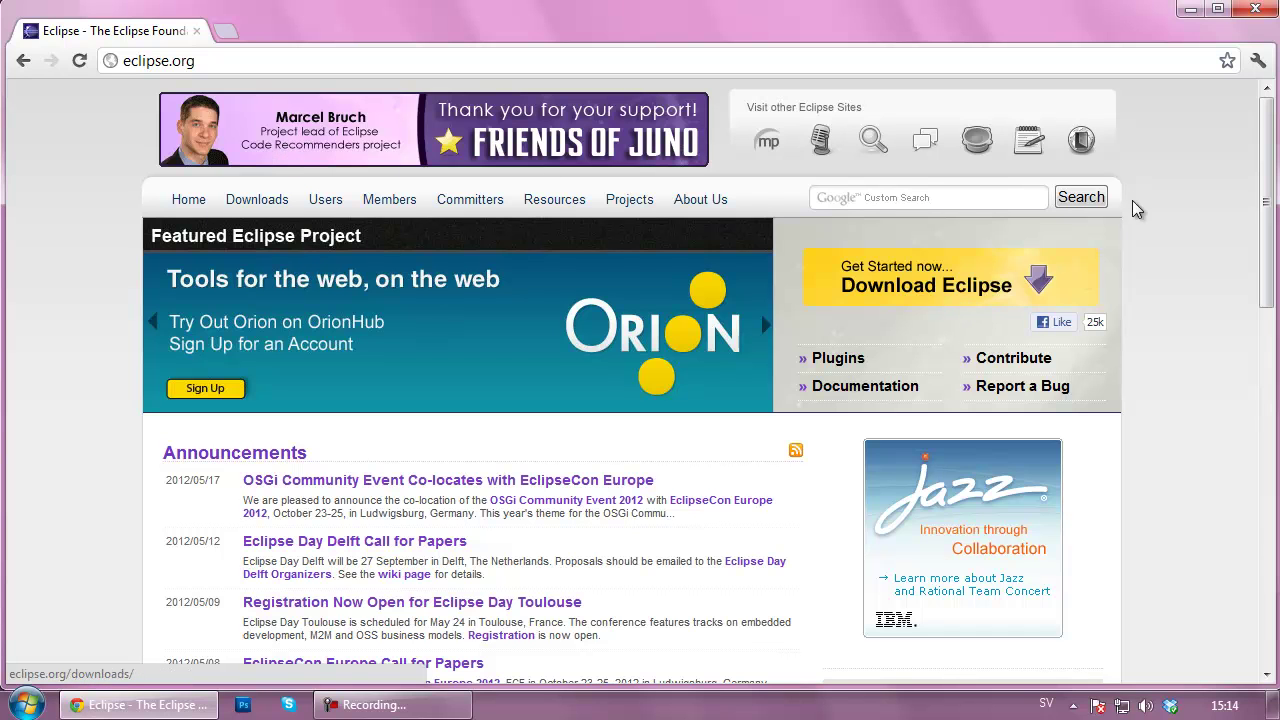
Open Eclipse Downloads and compare the Java EE and Java Developers packages' download counts and sizes.
click(258, 201)
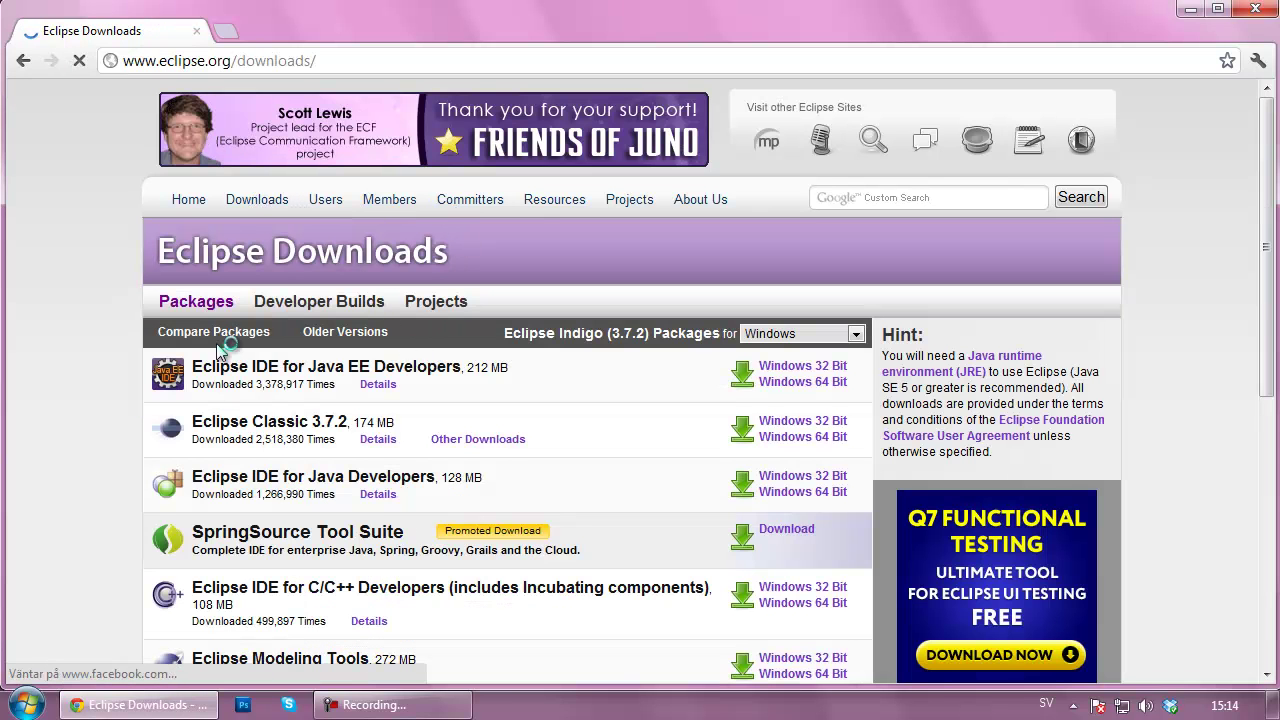
scroll(205, 330, down, 1)
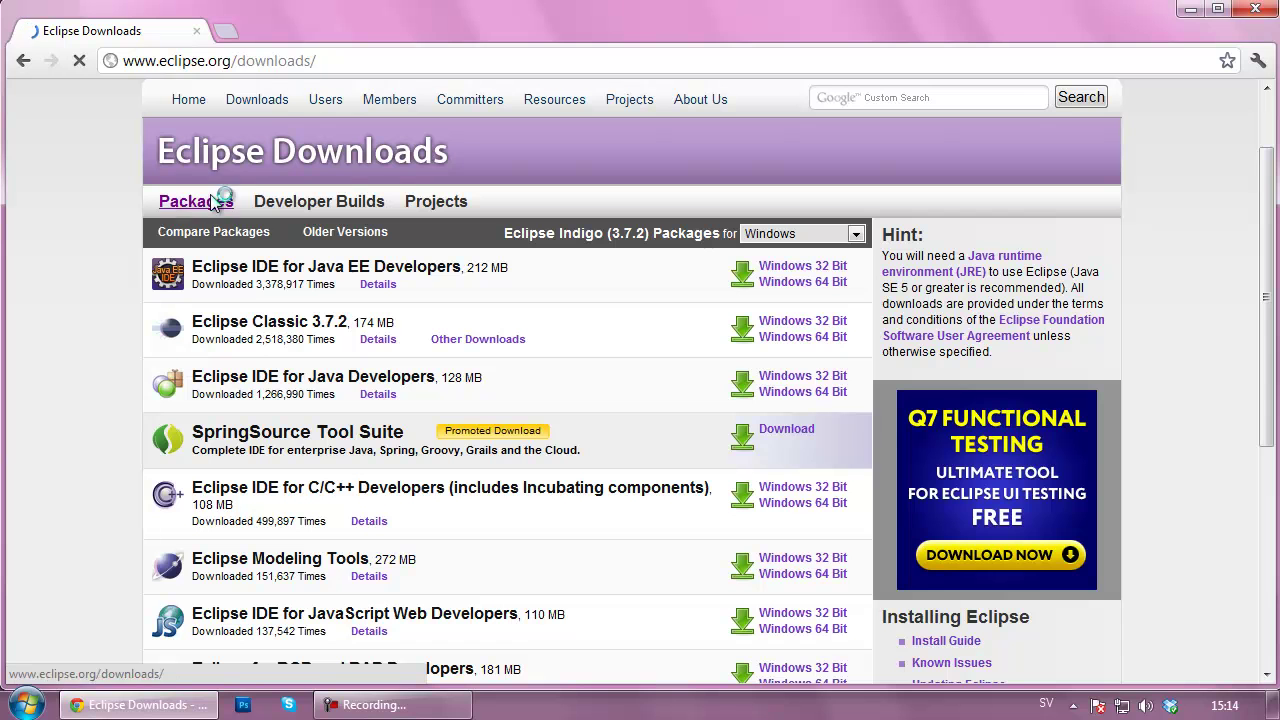
scroll(245, 270, down, 1)
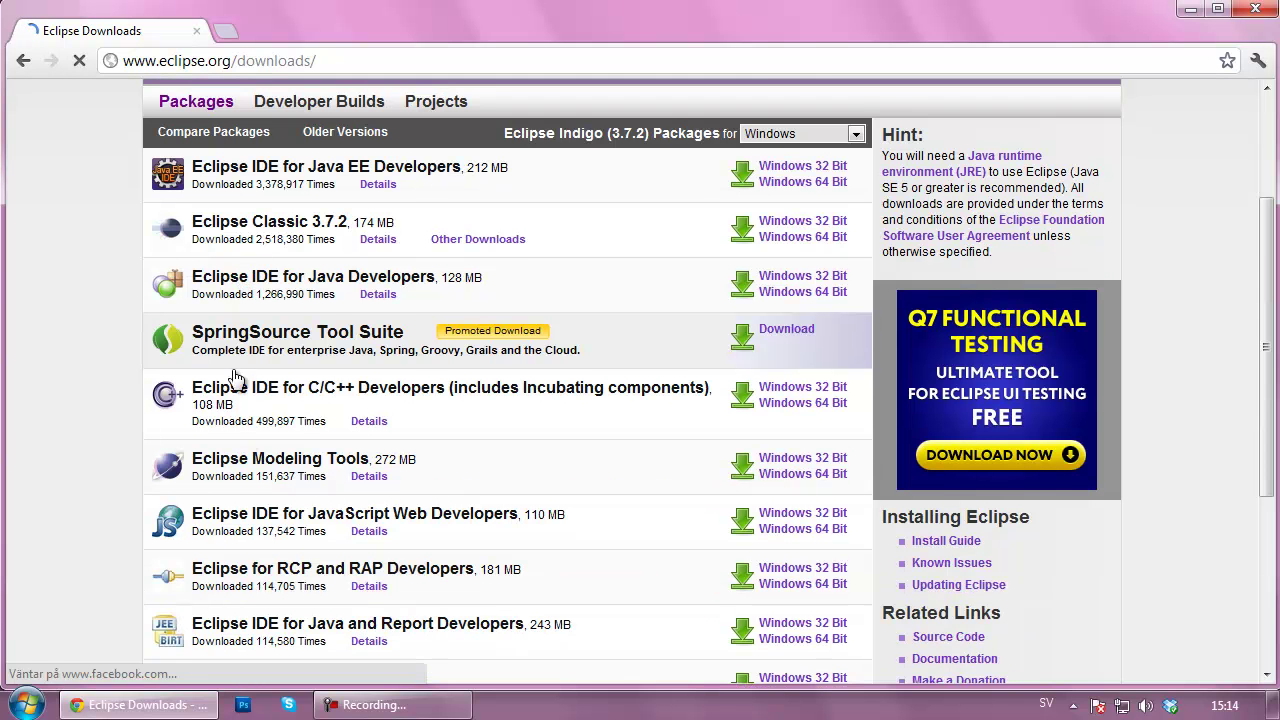
scroll(240, 440, down, 1)
scroll(242, 462, down, 3)
scroll(250, 450, up, 4)
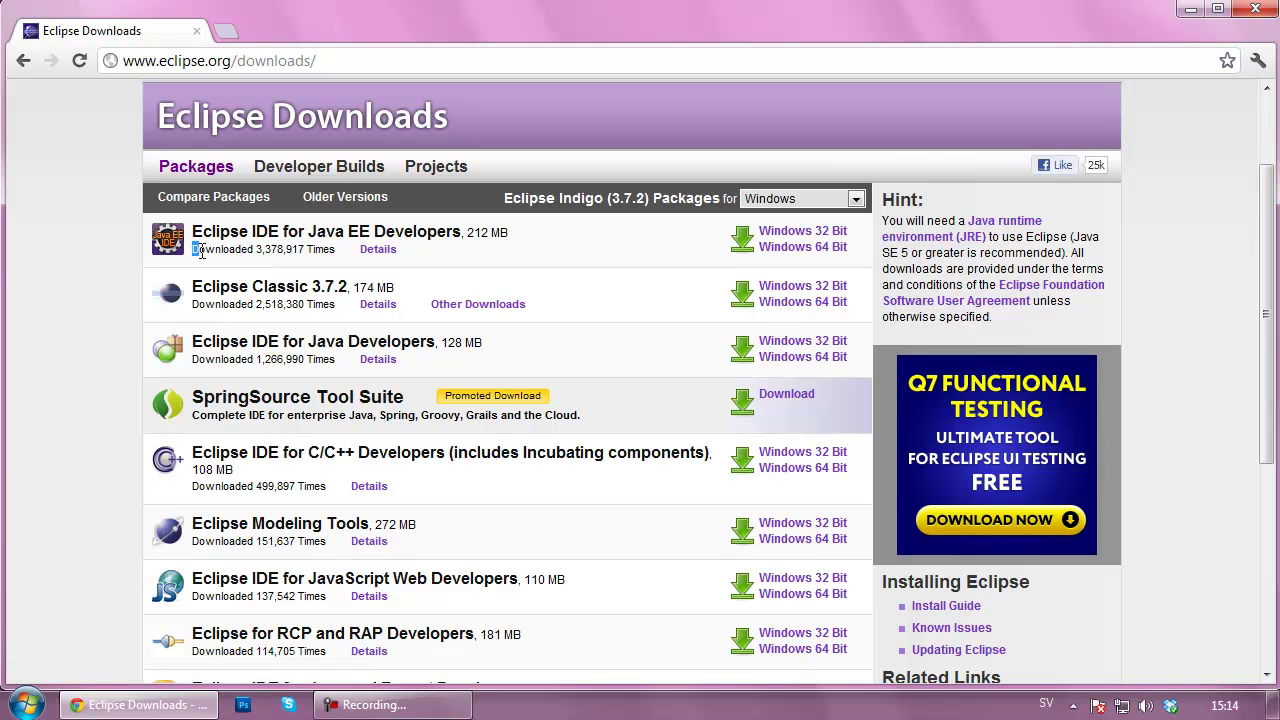
drag(208, 252, 322, 250)
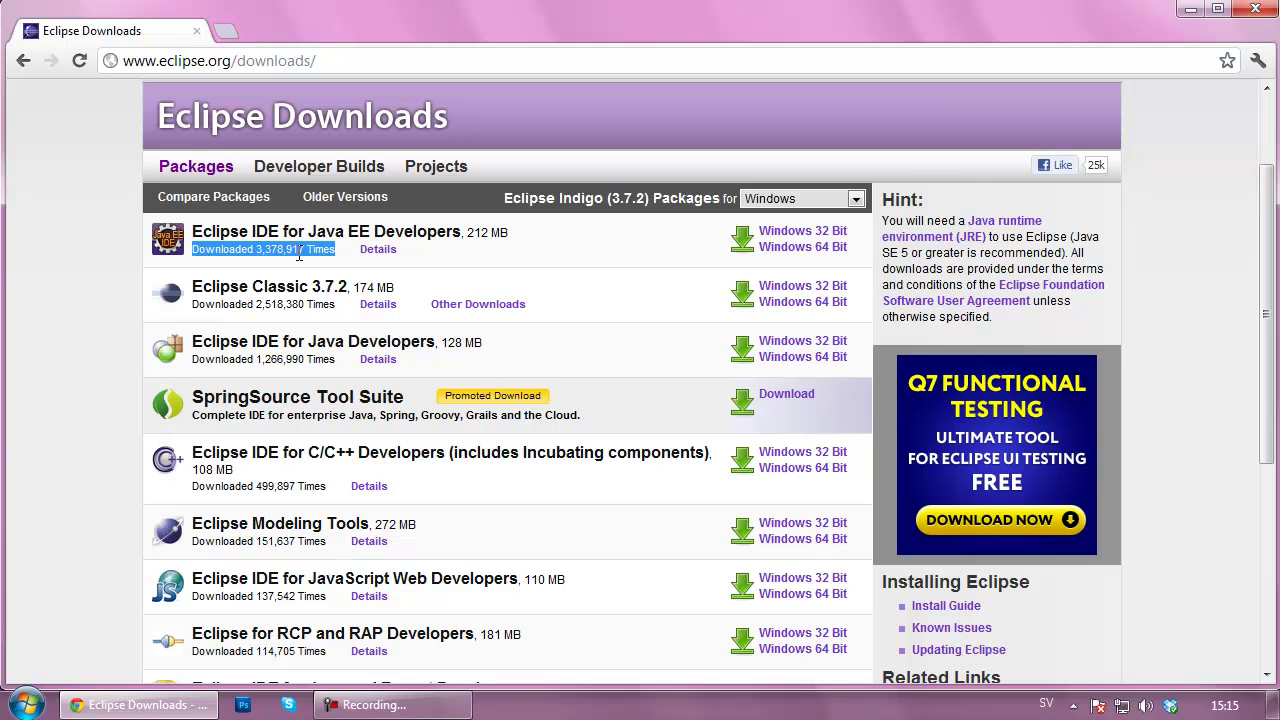
click(298, 254)
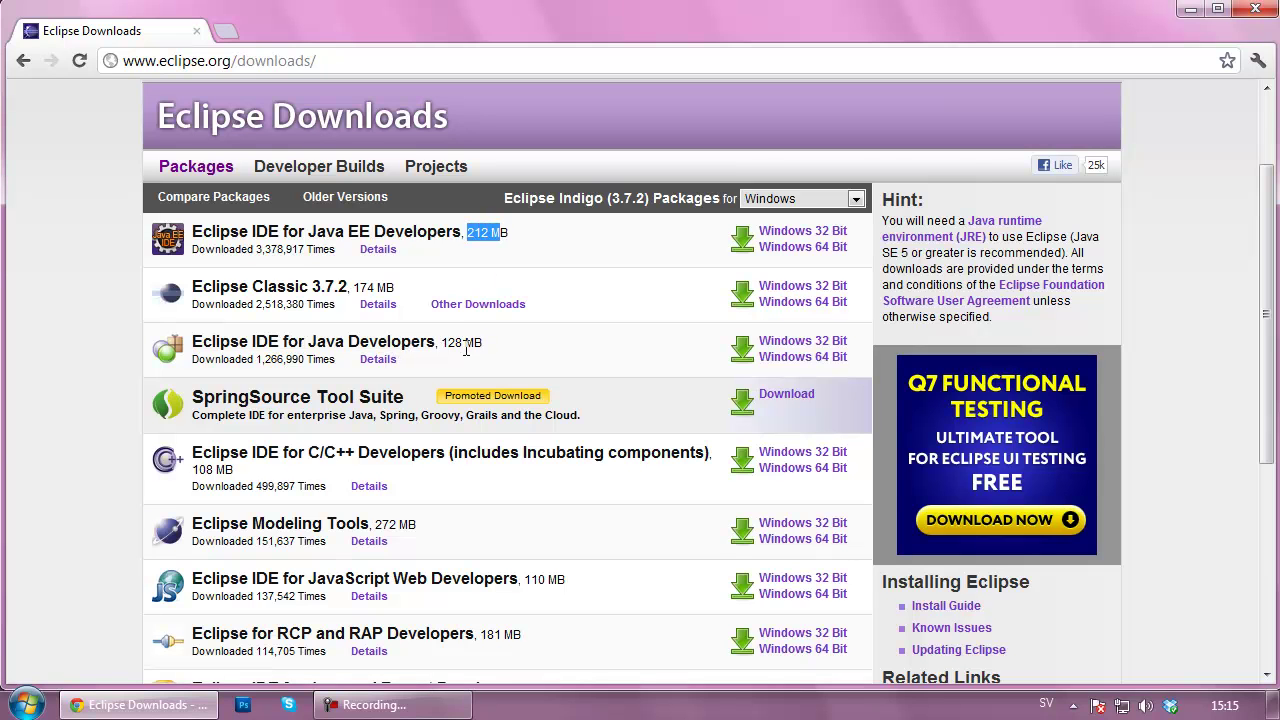
drag(447, 344, 483, 344)
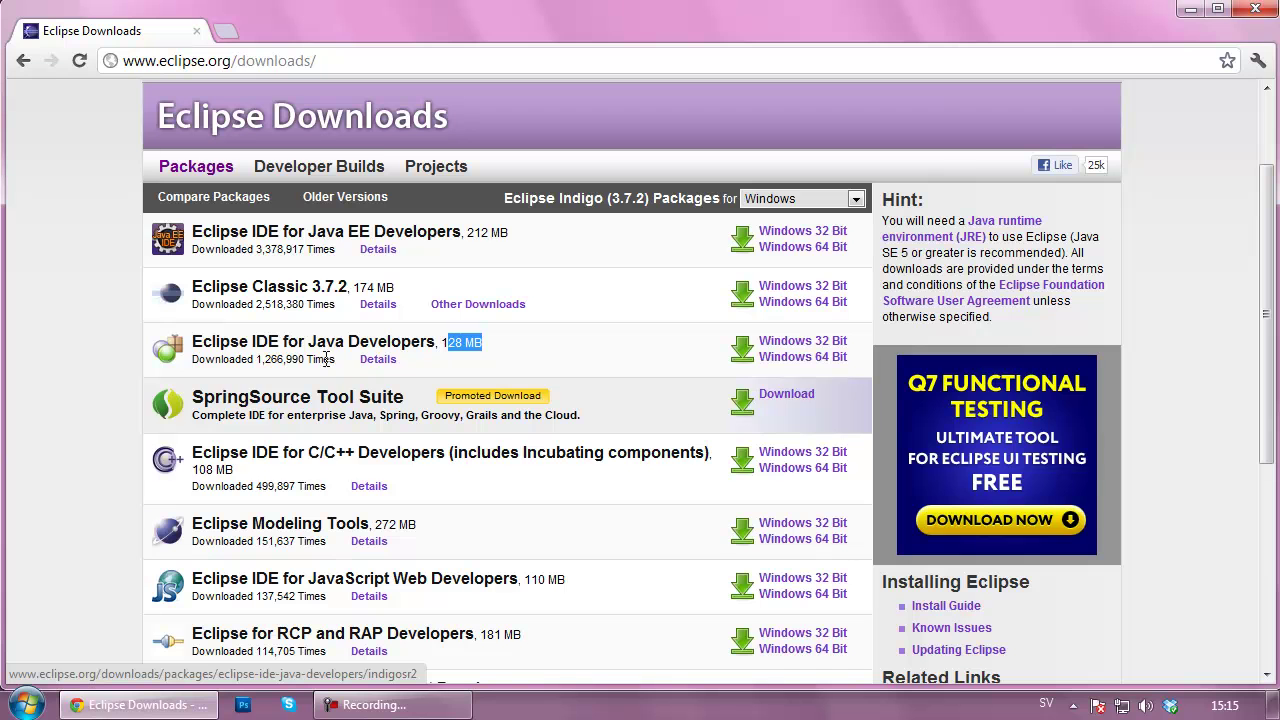
click(466, 232)
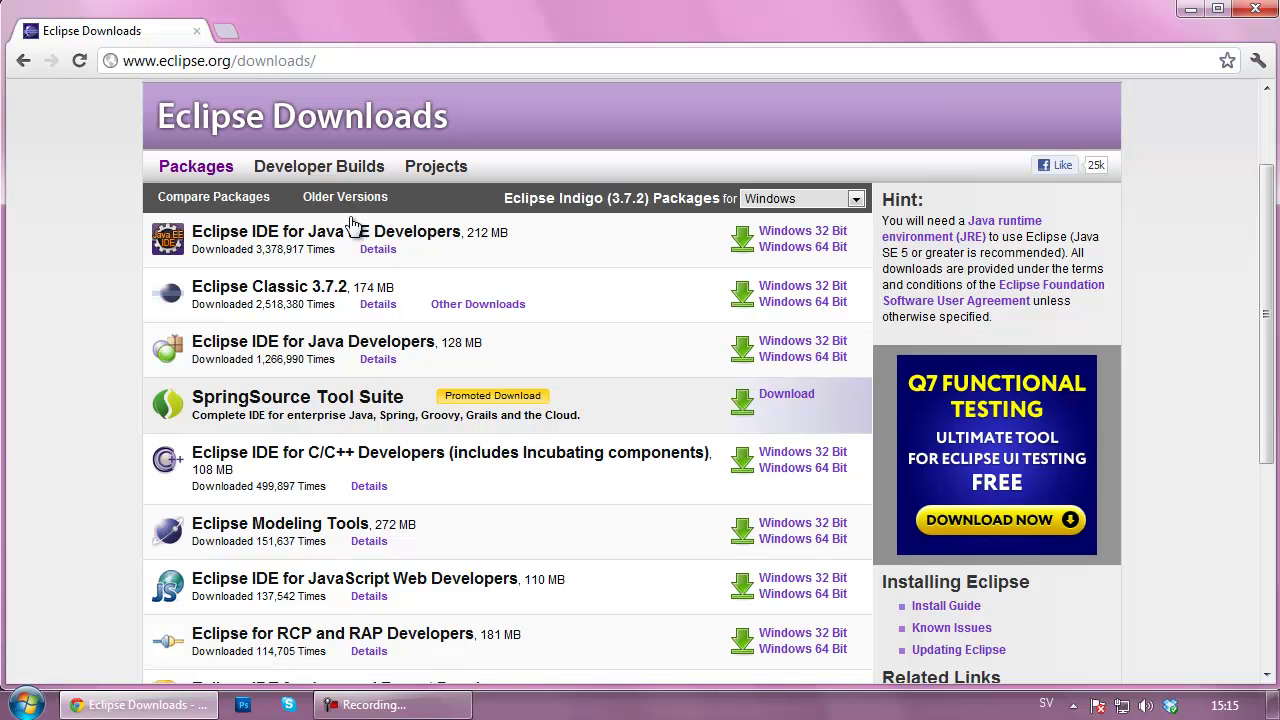
Download the 32-bit Windows Eclipse IDE for Java EE zip and open its downloads-bar options.
click(793, 231)
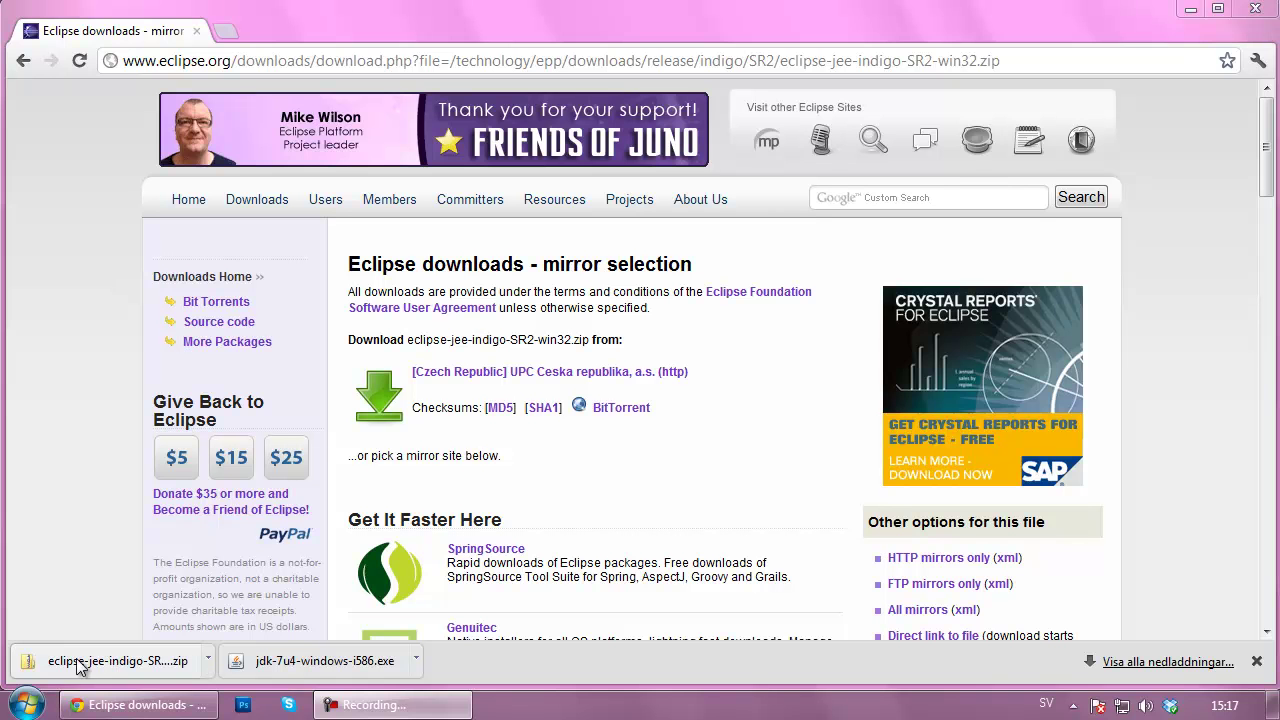
click(207, 665)
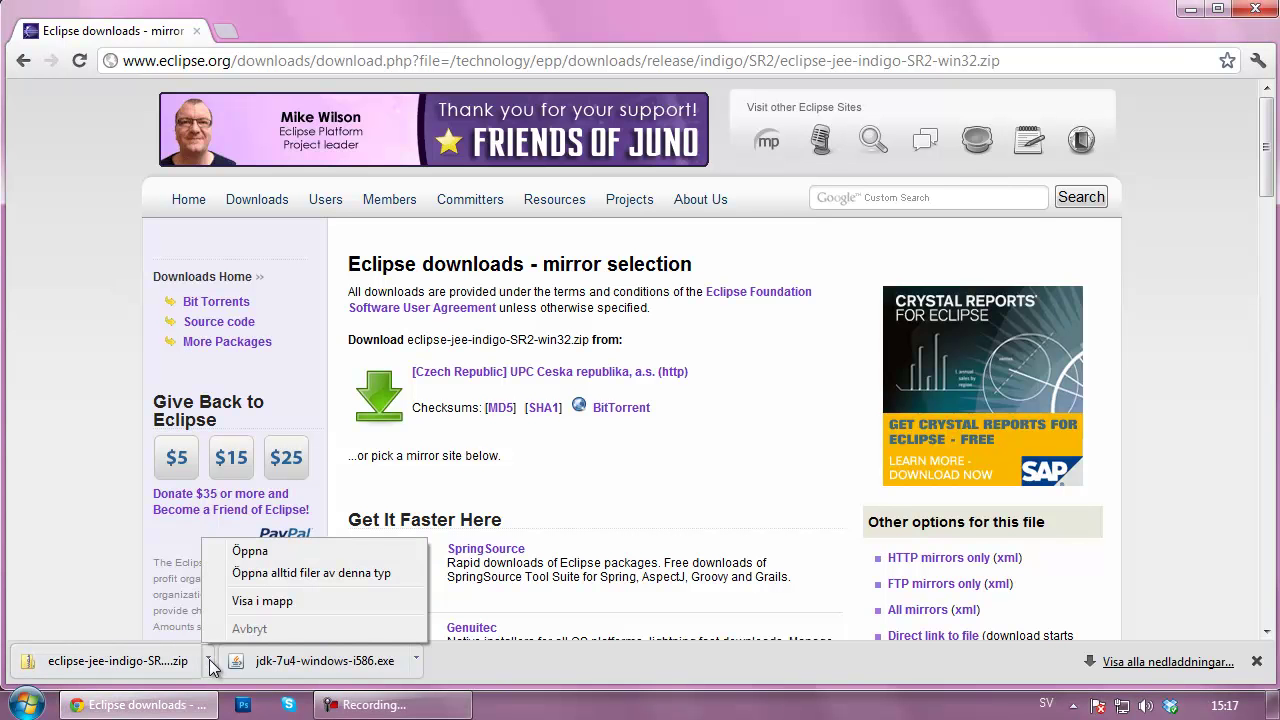
Show the zip in its folder, try removing '(1)' from its name, and decline the '(2)' rename.
click(257, 607)
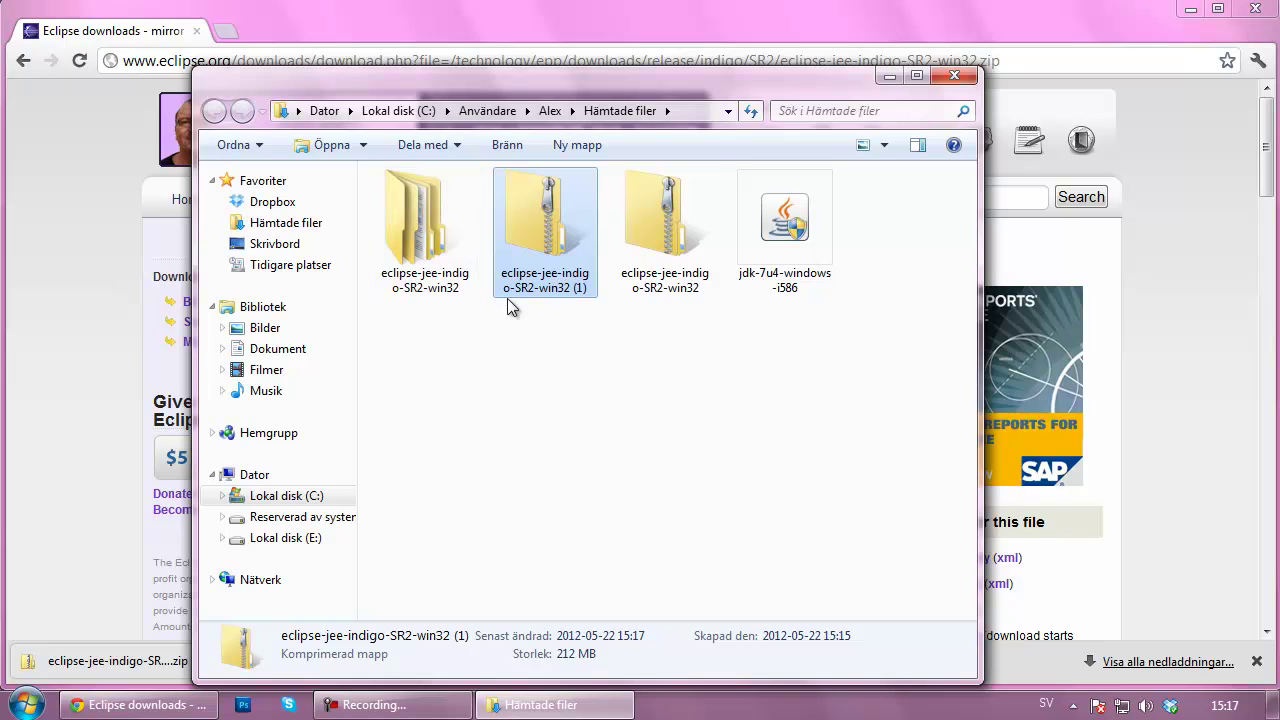
drag(693, 682, 693, 651)
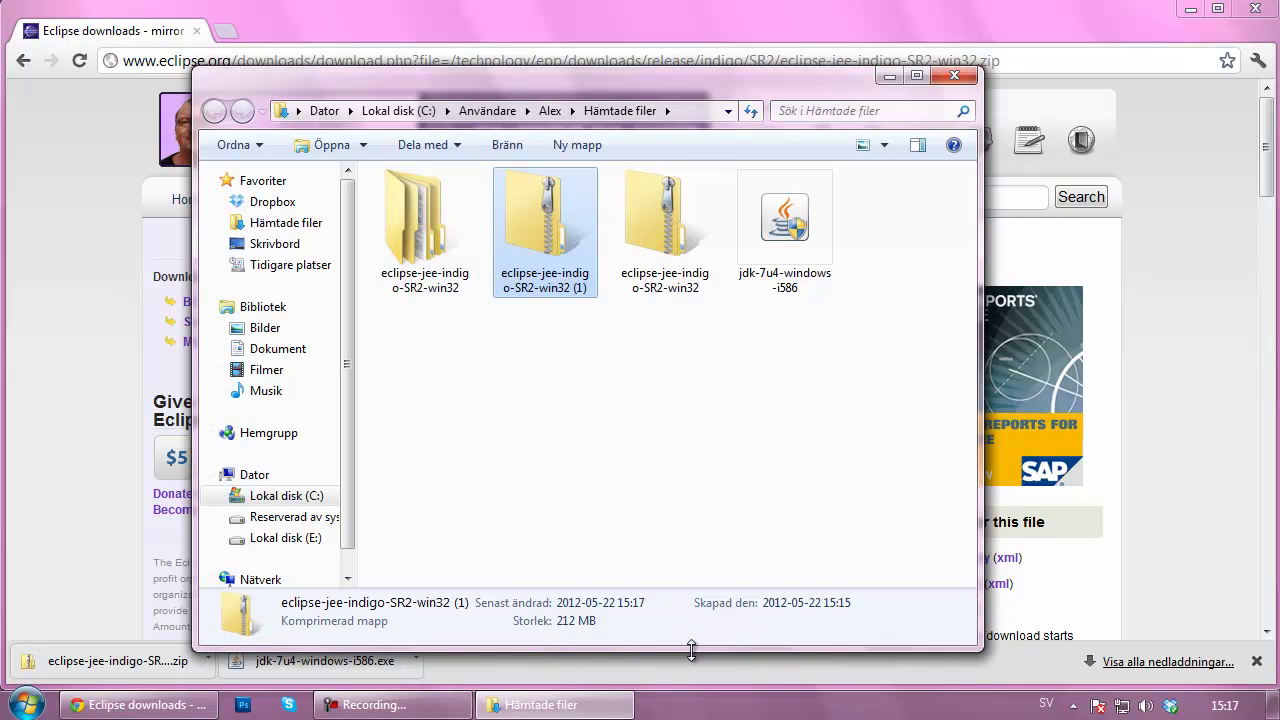
click(580, 291)
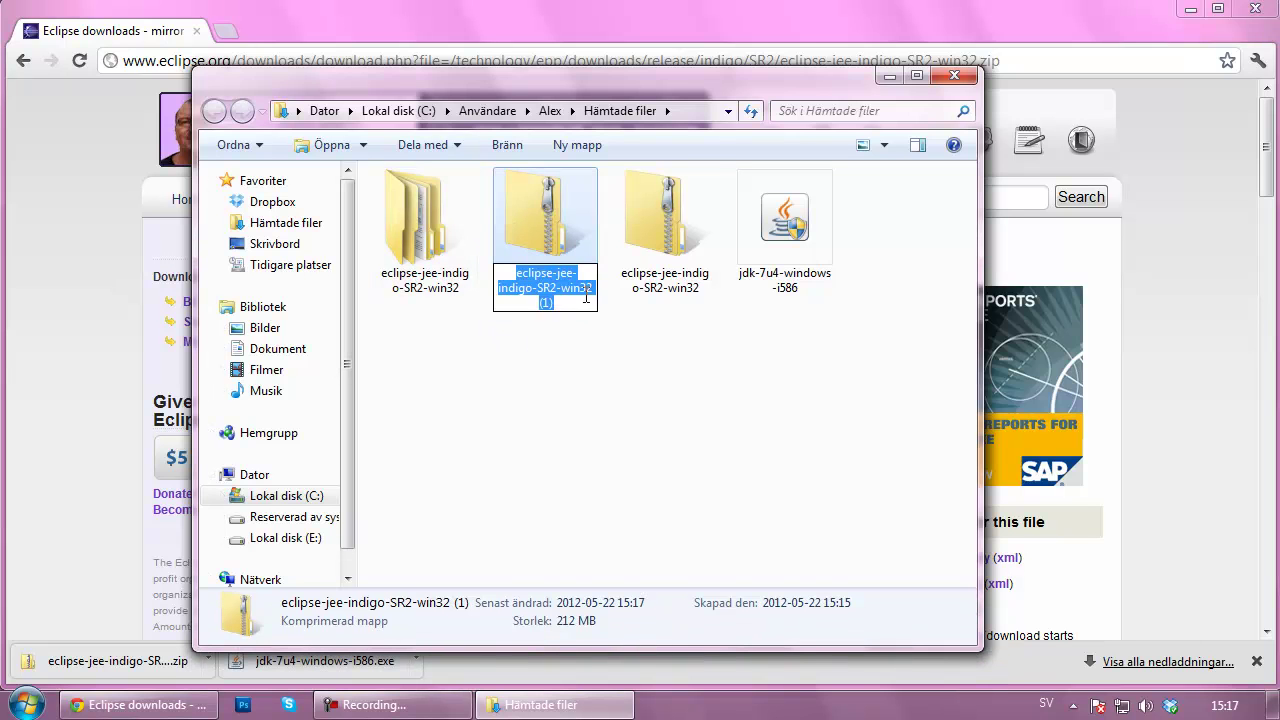
drag(567, 305, 539, 305)
key(BackSpace)
key(Return)
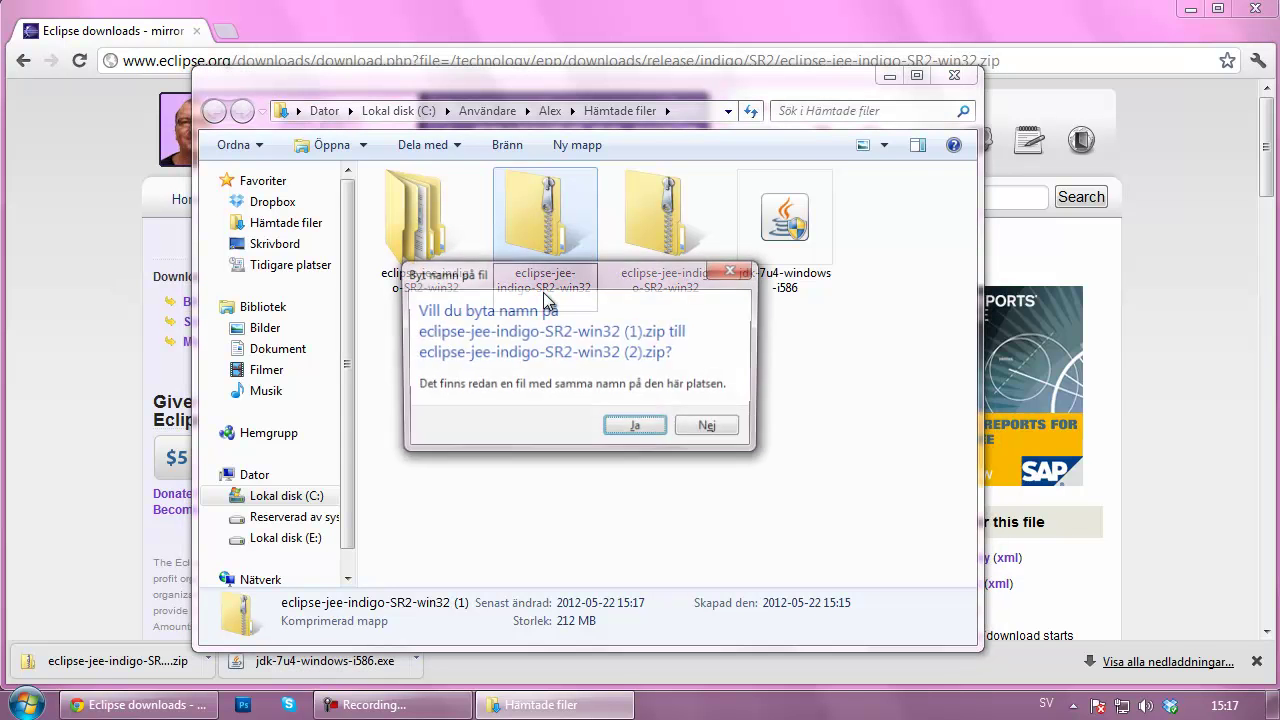
click(708, 428)
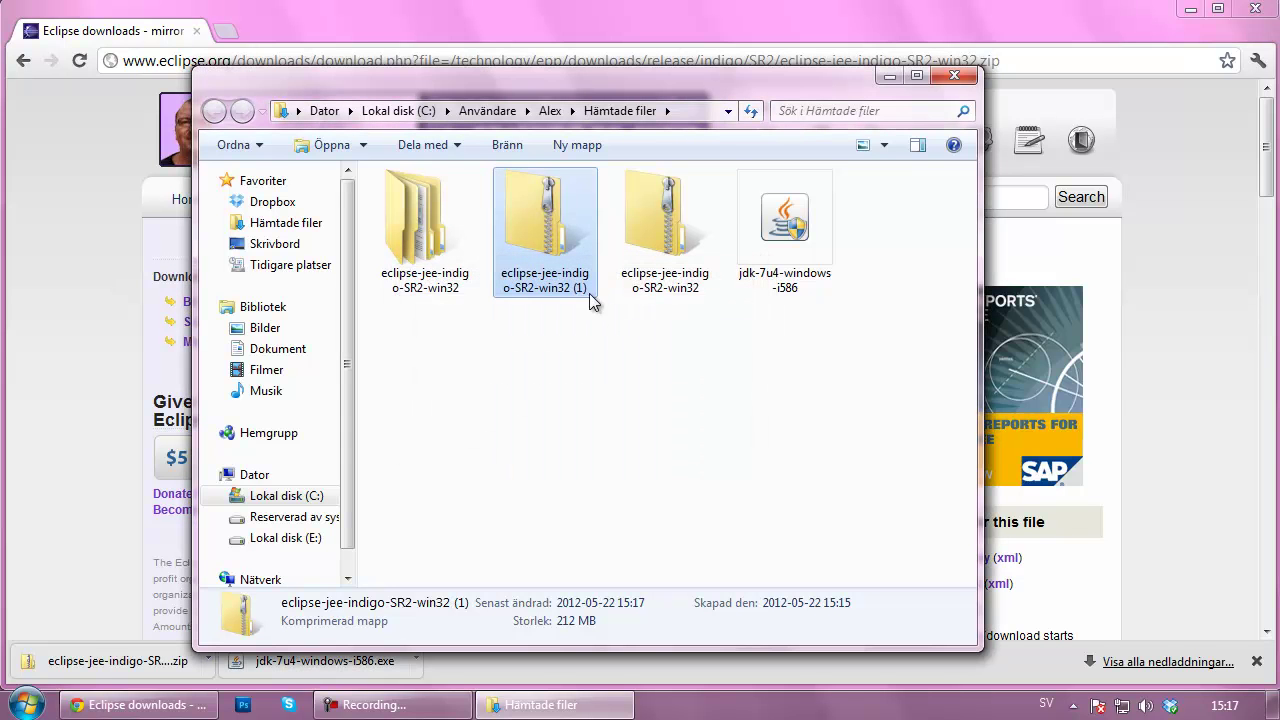
Rename the zip to 'eclipse-jee-indigo-SR2-win32 - Youtube' and minimize Chrome.
click(580, 295)
click(582, 303)
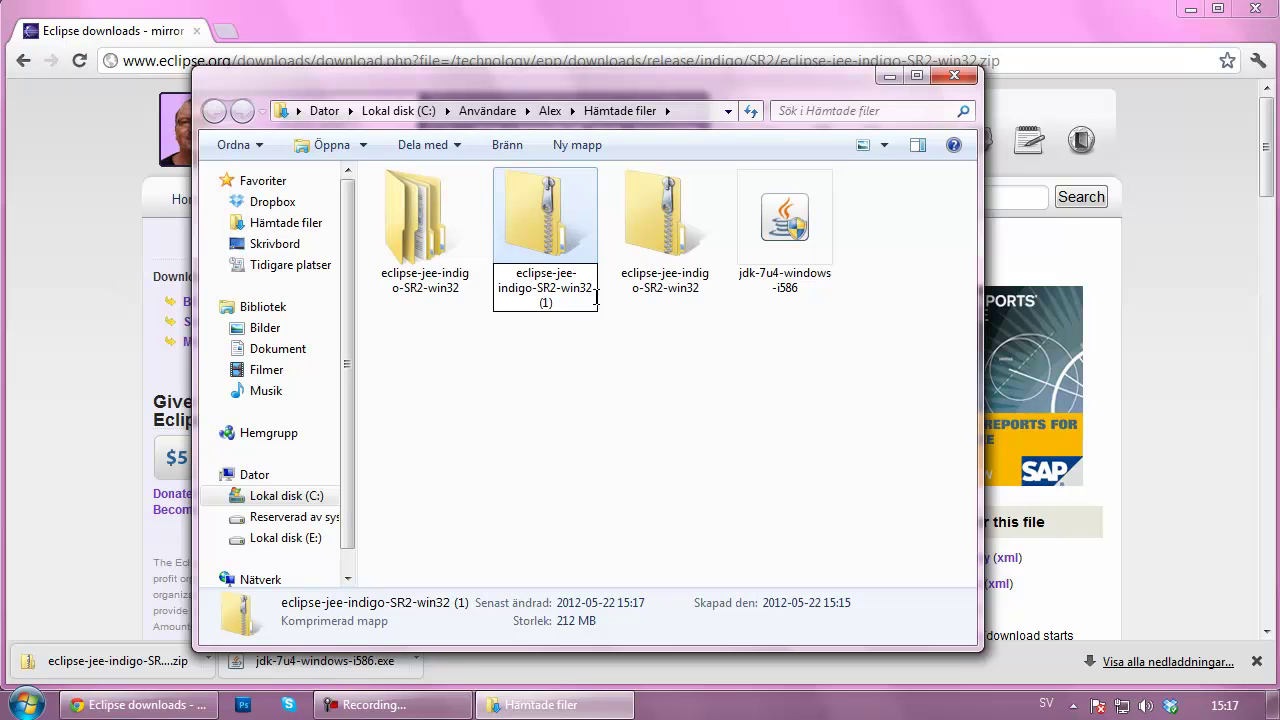
key(BackSpace)
key(BackSpace)
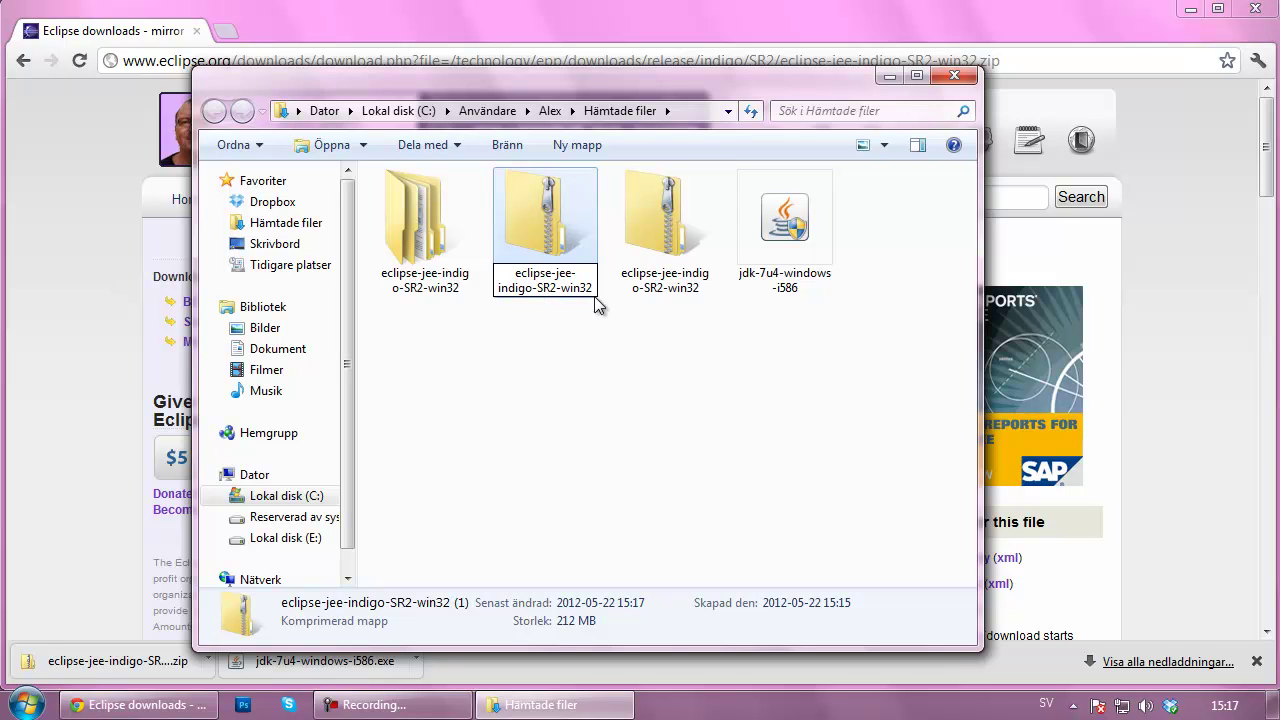
text(-)
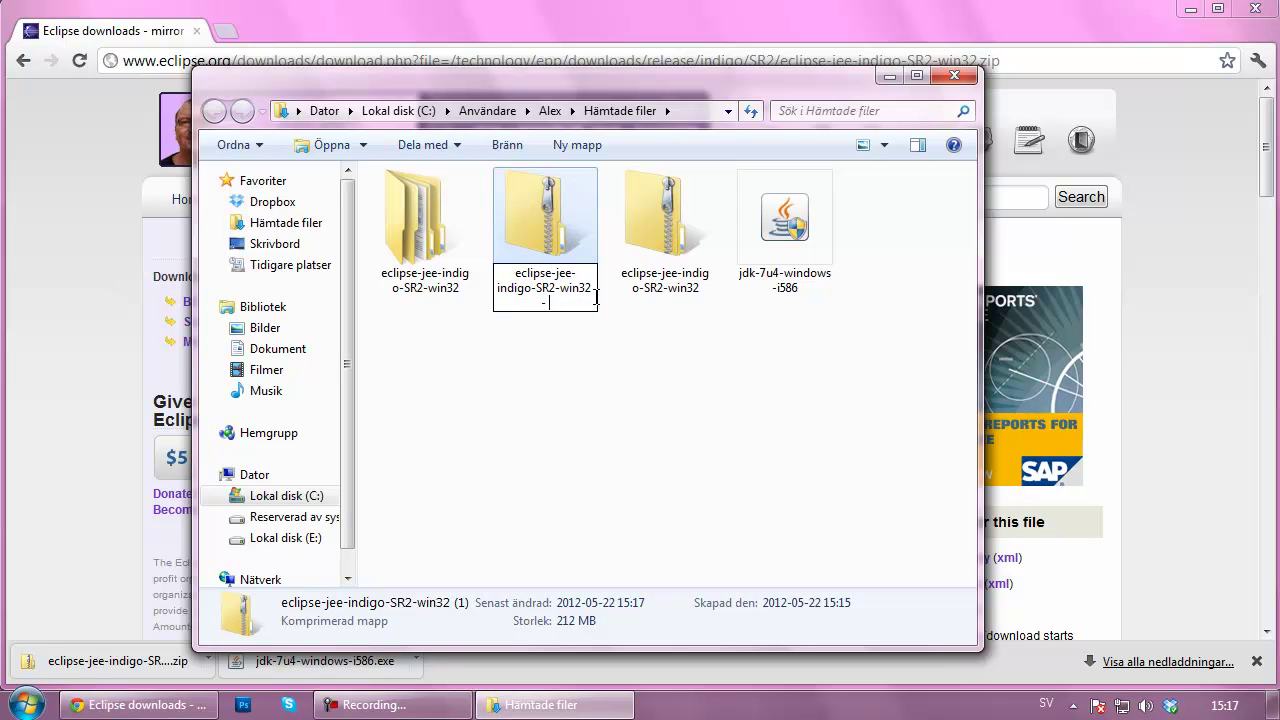
text( Youtube)
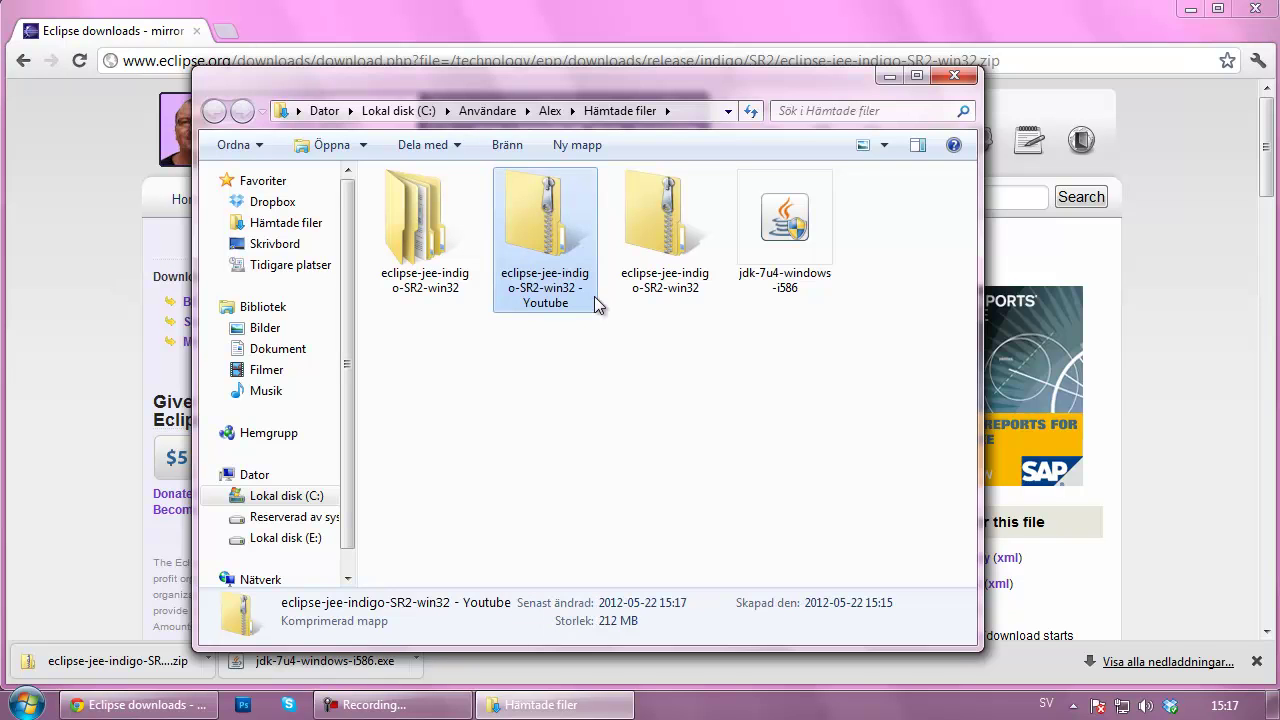
click(599, 355)
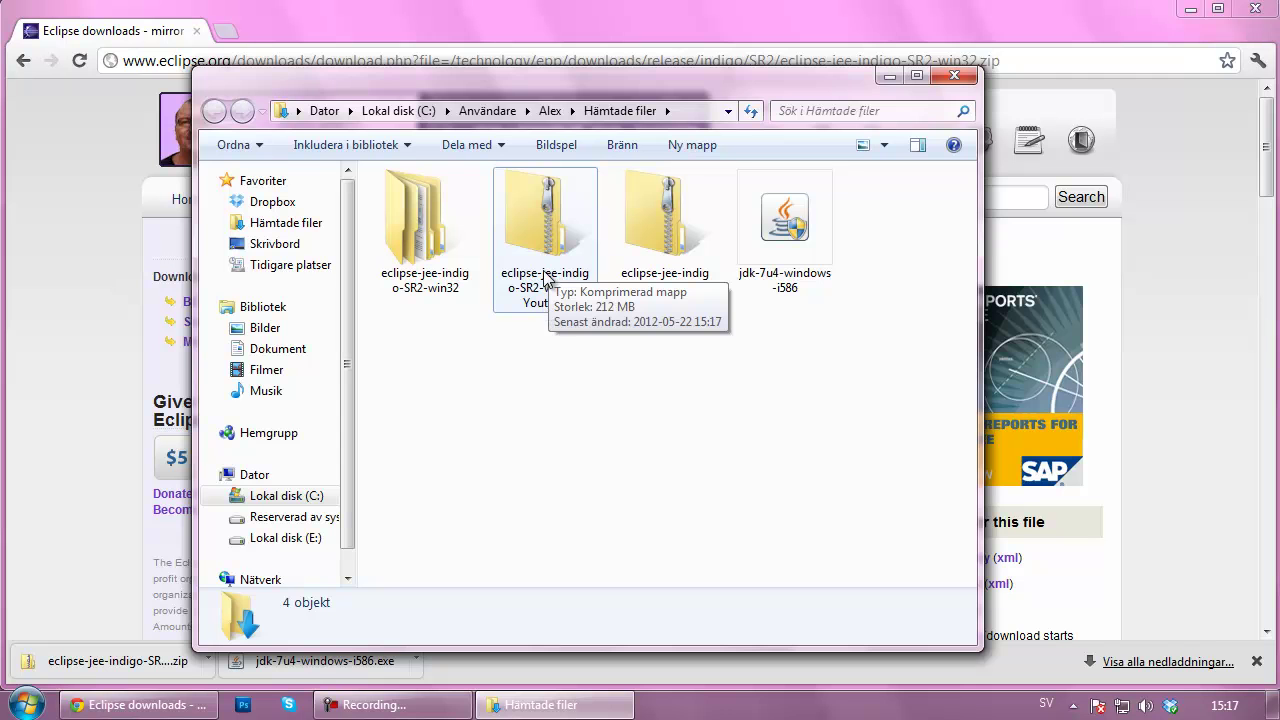
click(1190, 9)
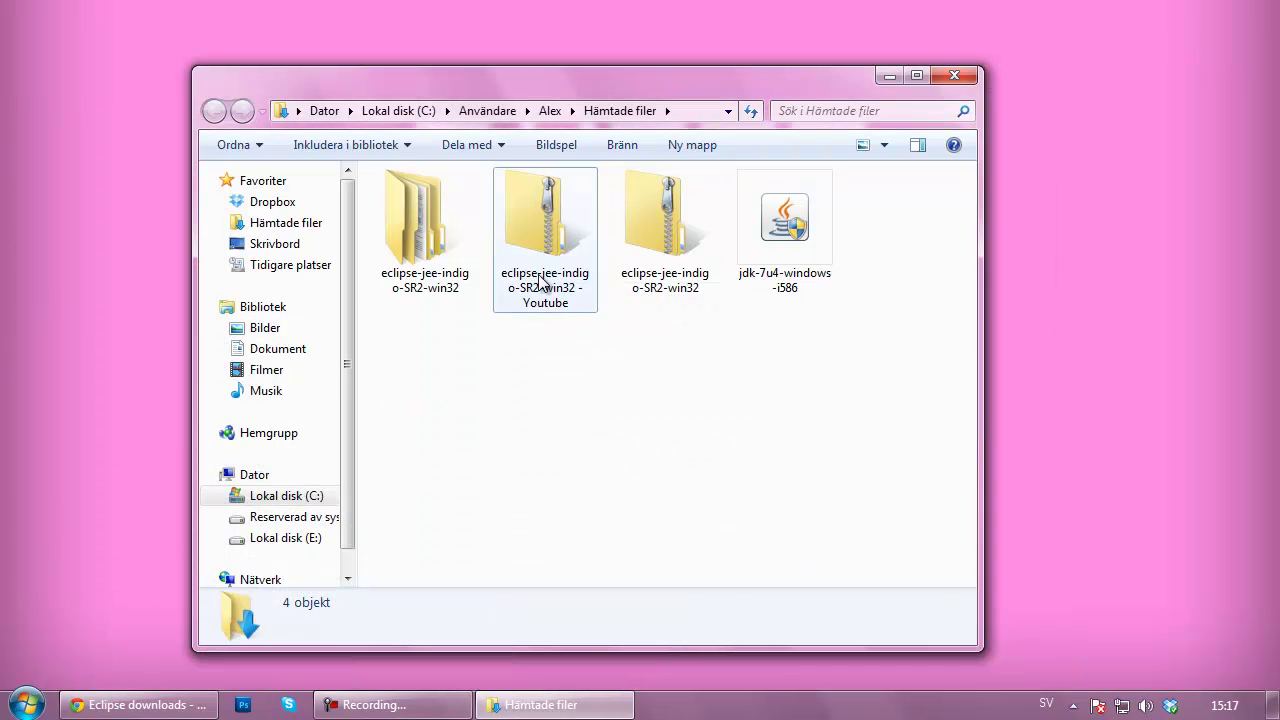
Drag the renamed Youtube zip onto the desktop and close the downloads window.
click(546, 283)
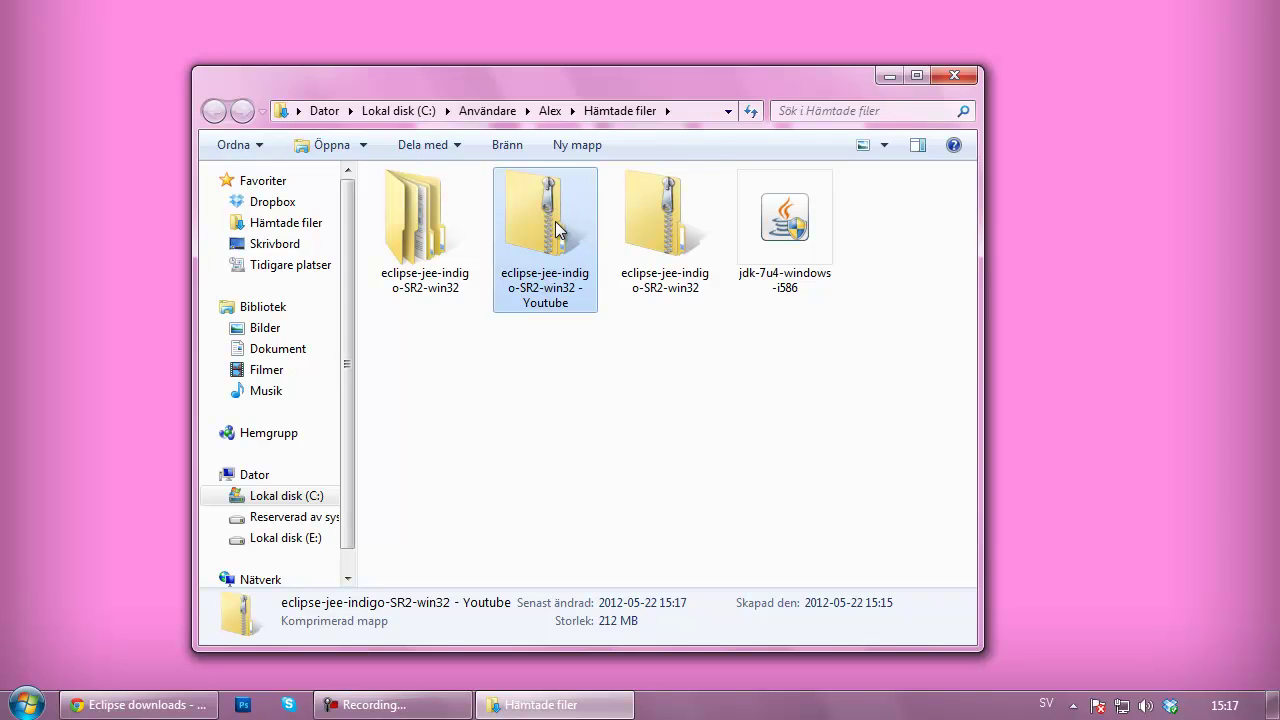
drag(563, 238, 1061, 299)
click(962, 80)
Turn on Visa skrivbordsikoner so desktop icons show, then bring up the zip's context menu.
right_click(736, 285)
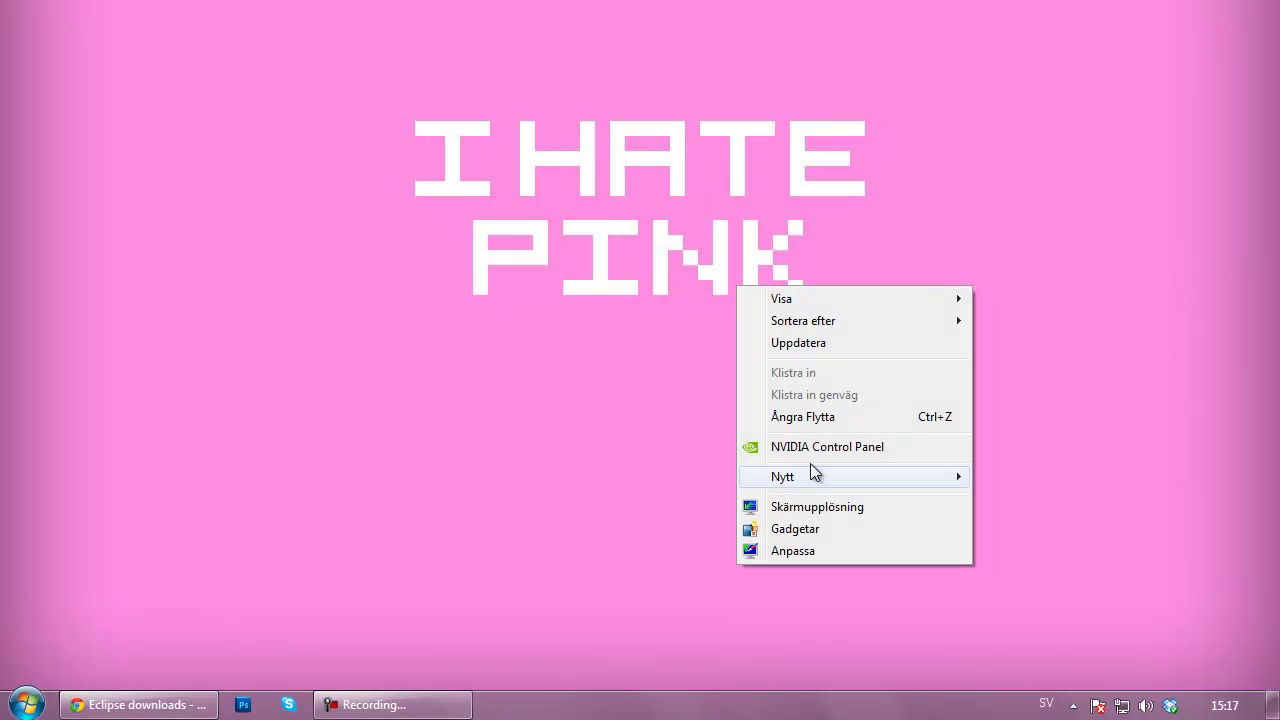
mouse_move(811, 298)
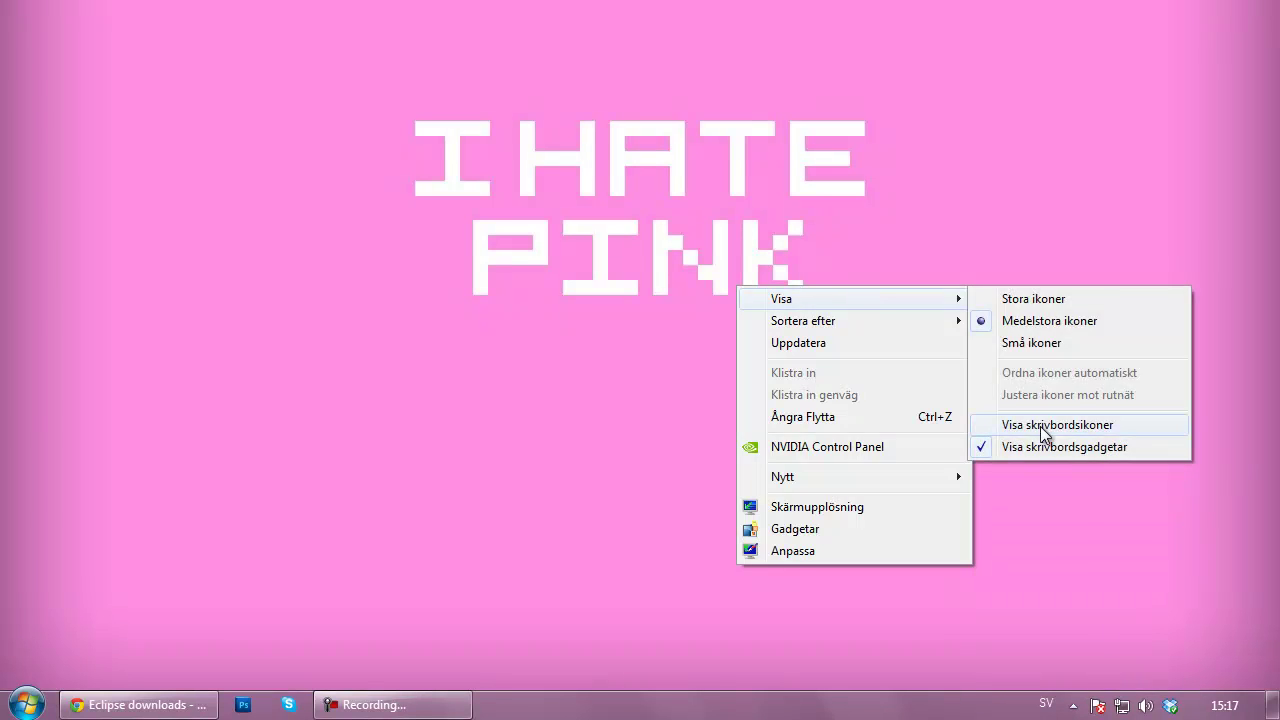
click(1042, 429)
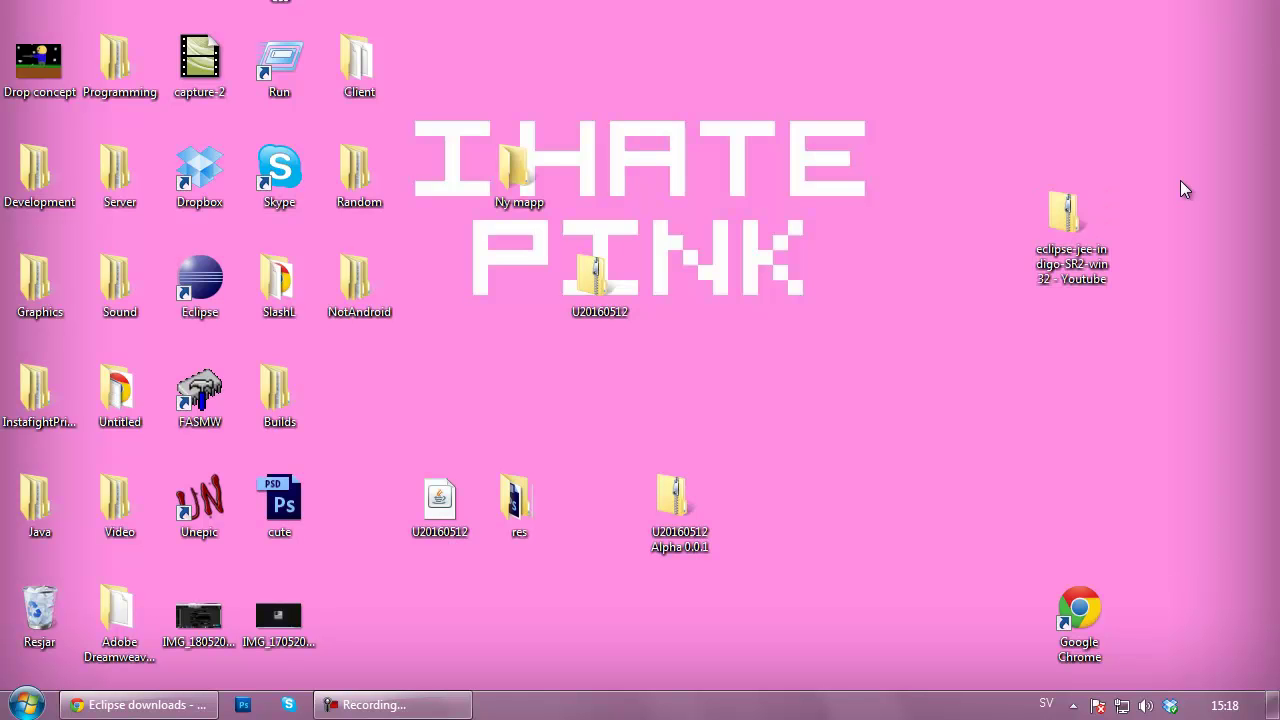
right_click(1091, 222)
Run Extrahera alla to extract into the suggested Desktop folder eclipse-jee-indigo-SR2-win32 - Youtube.
click(1010, 266)
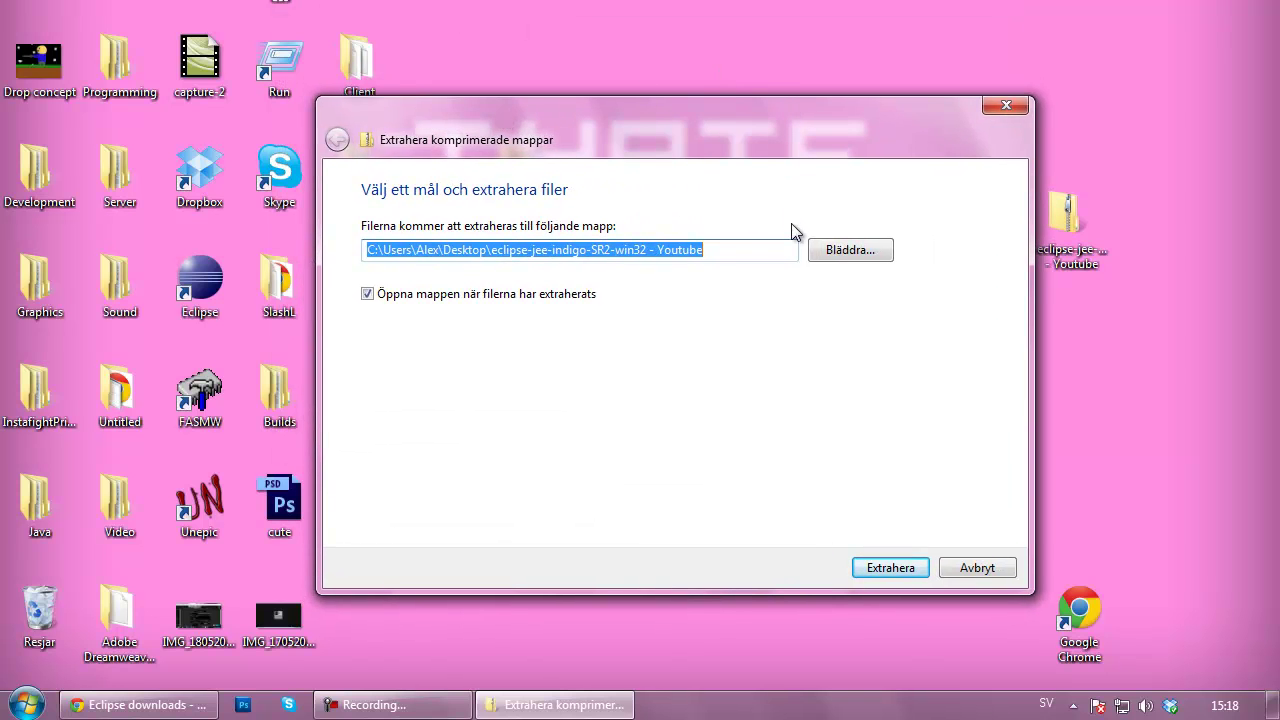
click(890, 568)
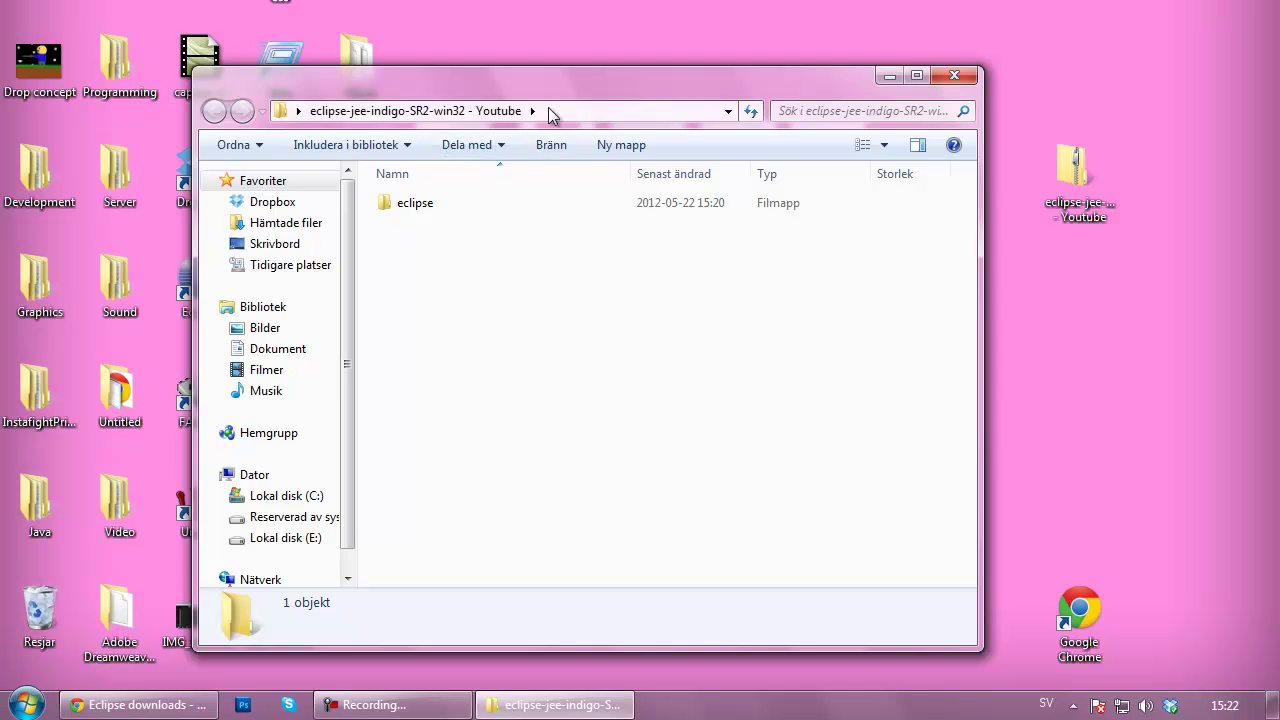
Look inside the extracted eclipse folder, return to its parent, and close the window.
drag(565, 90, 618, 88)
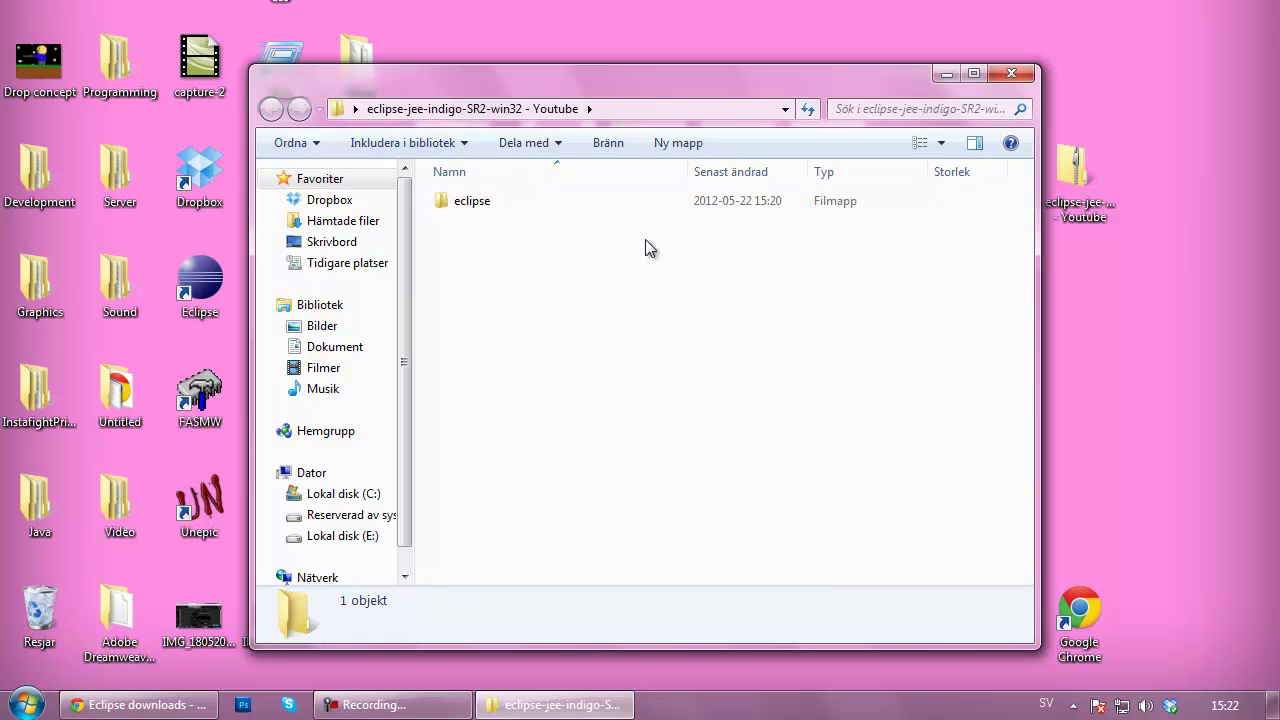
double_click(479, 204)
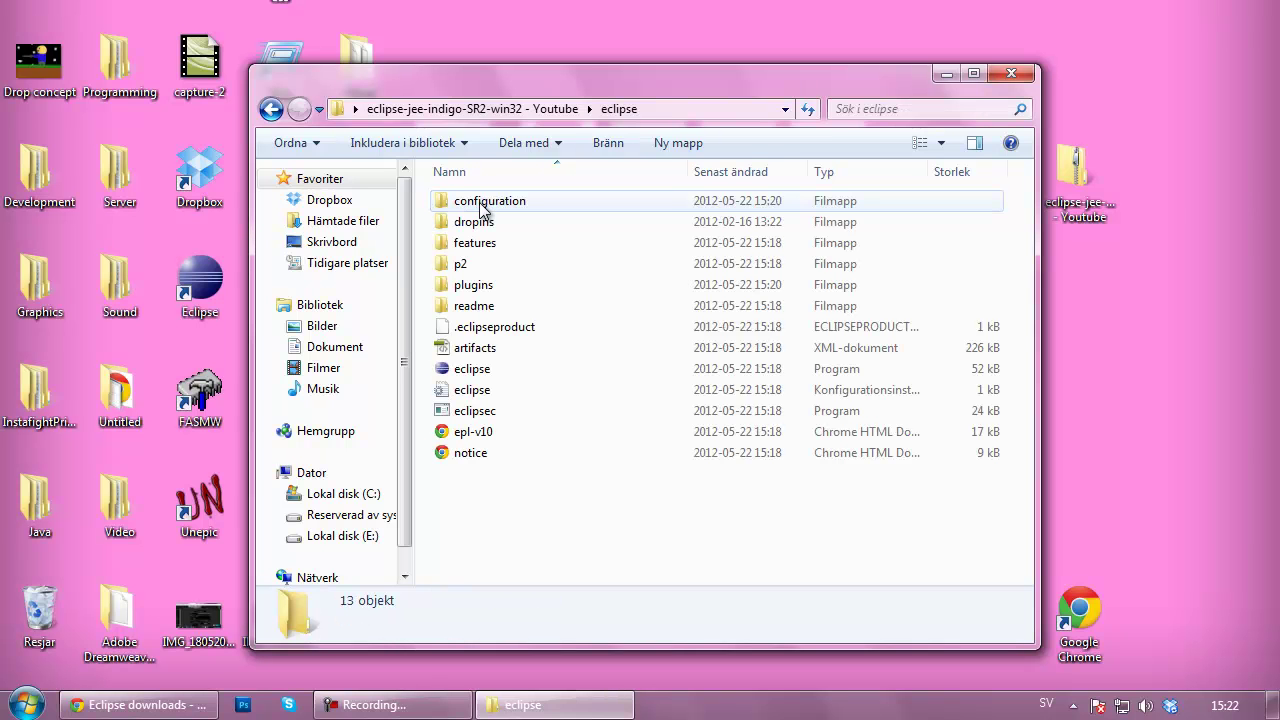
click(271, 109)
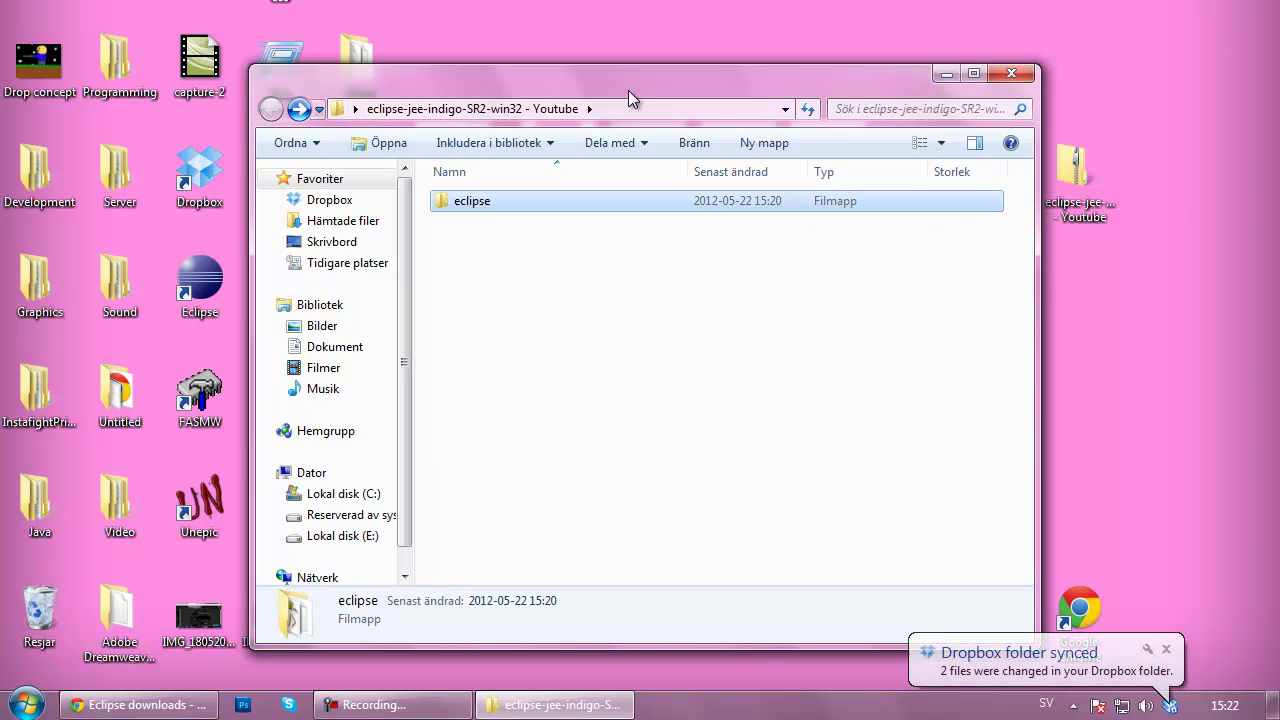
drag(853, 83, 1014, 92)
click(1188, 82)
Drag the eclipse folder out of the Youtube folder onto the desktop's right side.
double_click(358, 395)
drag(658, 208, 394, 618)
click(1186, 80)
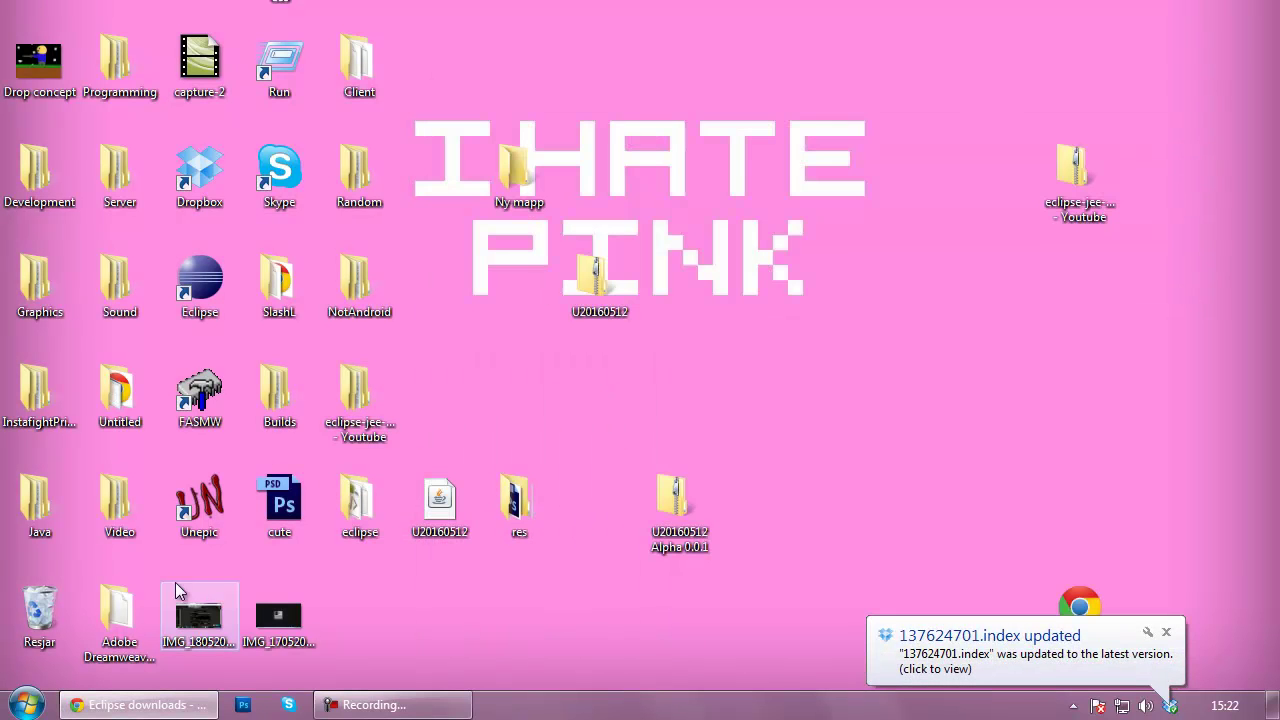
drag(340, 480, 1054, 360)
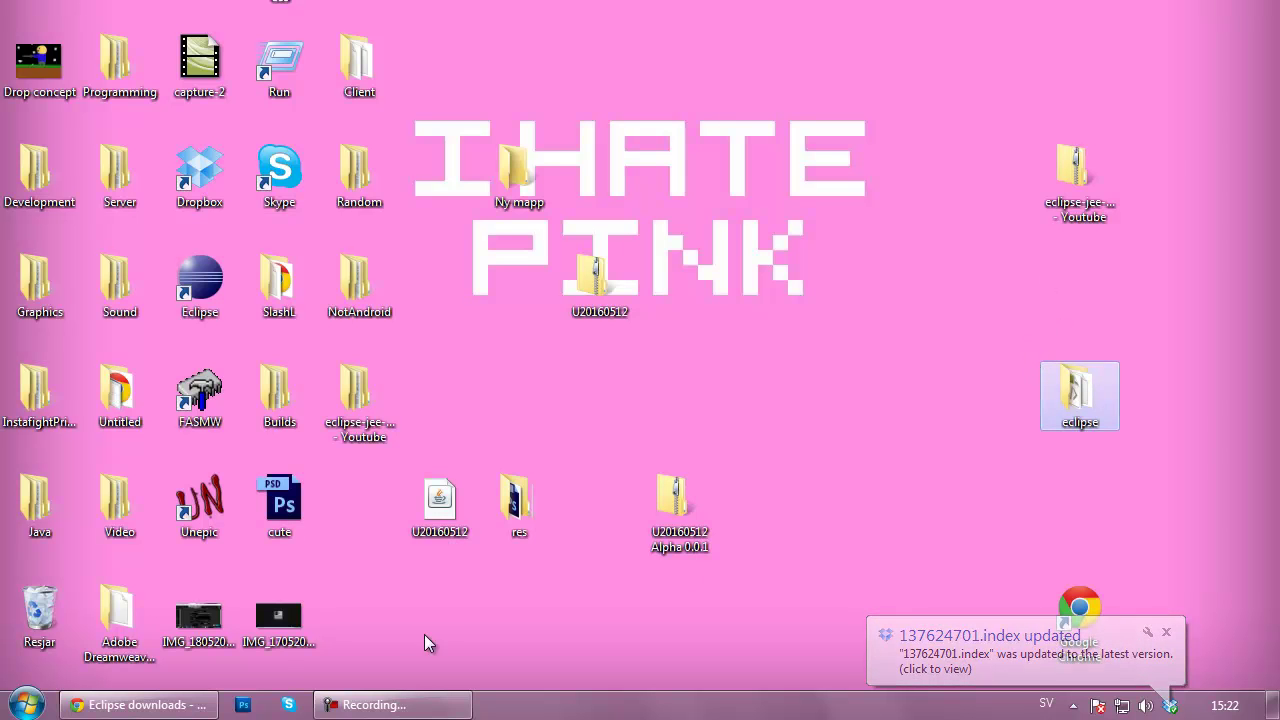
Browse the C: drive through Dator, then close that window.
click(26, 704)
click(316, 294)
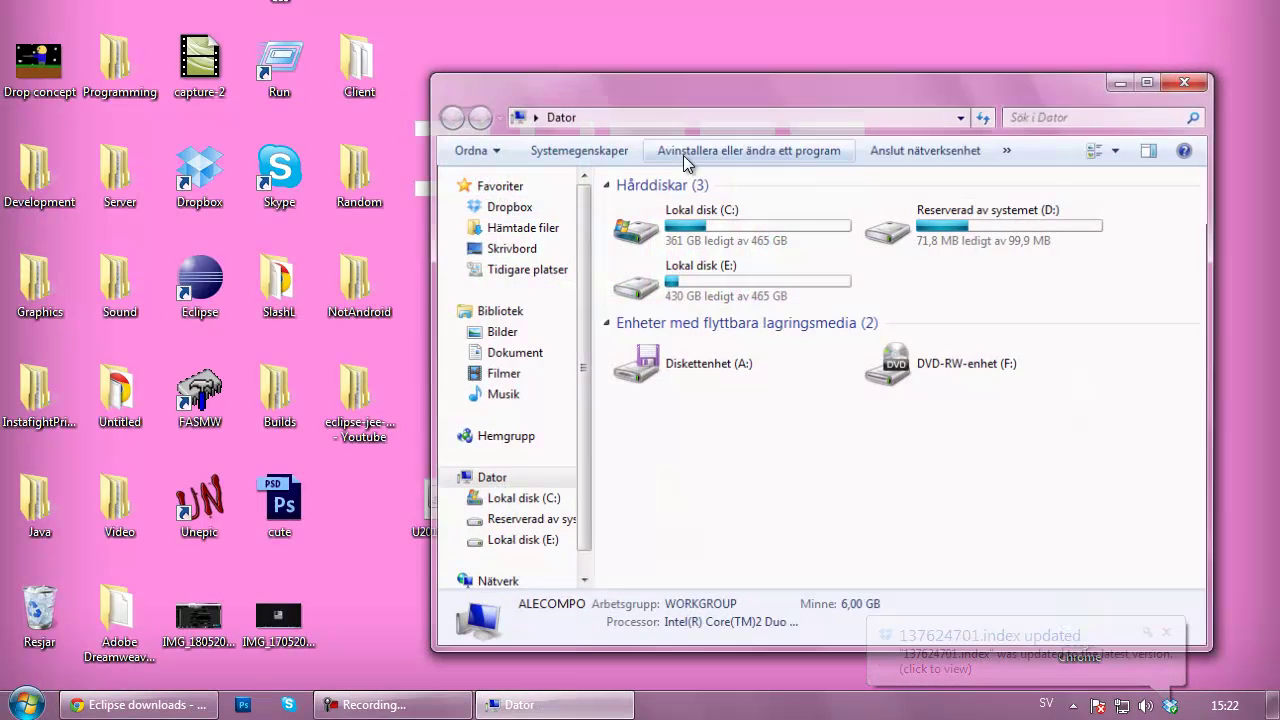
double_click(683, 217)
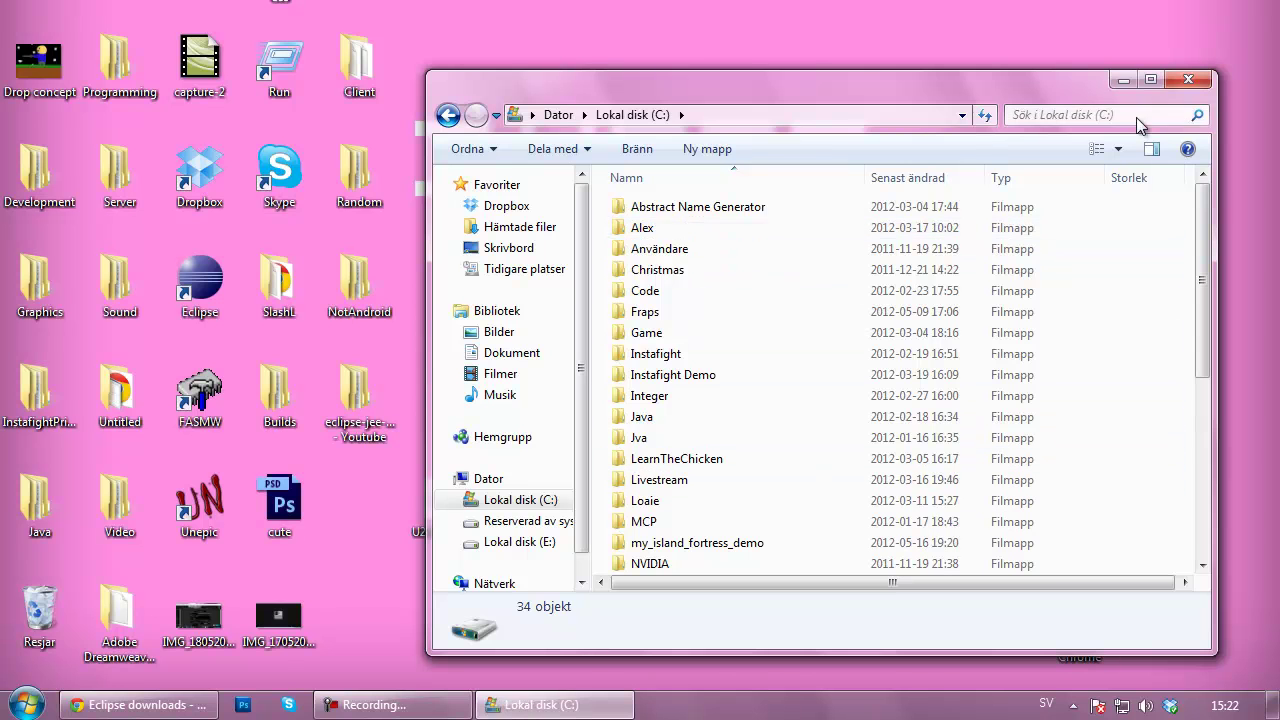
click(1200, 84)
Place the eclipse folder in the bottom-right corner and shift the Google Chrome shortcut left.
drag(1080, 395, 1238, 618)
drag(1080, 610, 920, 610)
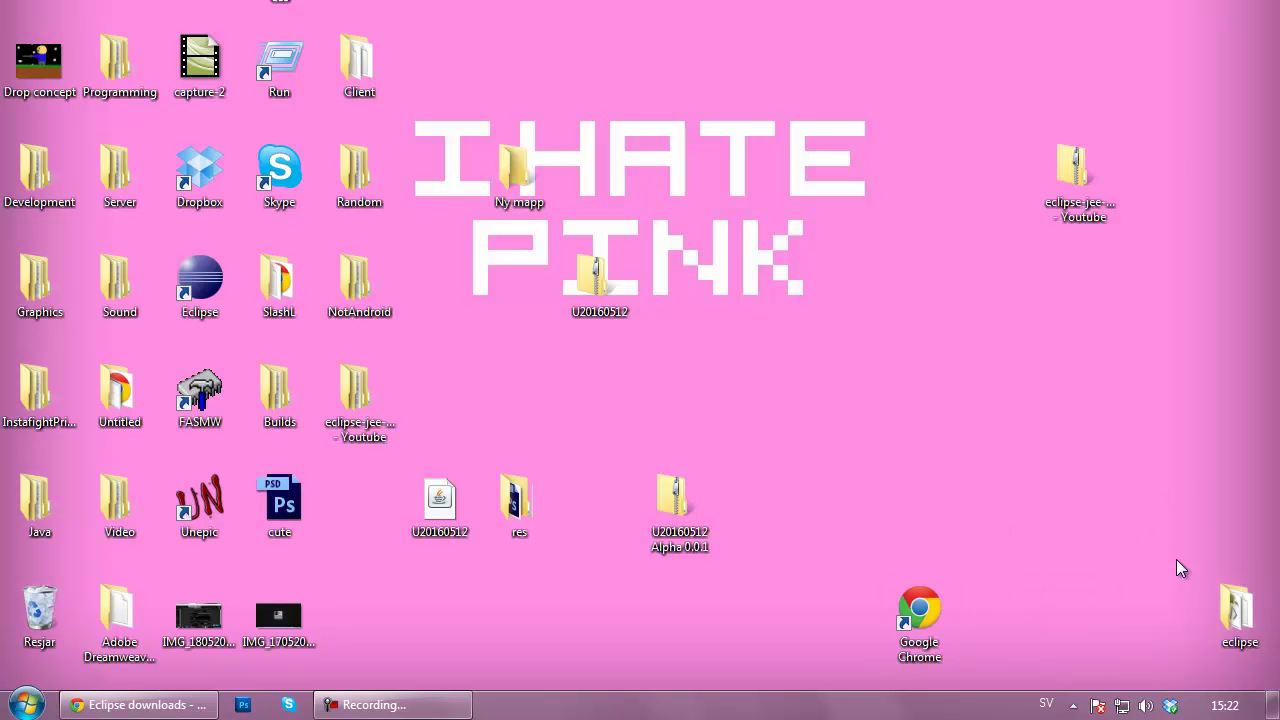
mouse_move(1270, 584)
Delete the empty extracted Youtube folder from the desktop.
click(391, 397)
key(Delete)
key(Return)
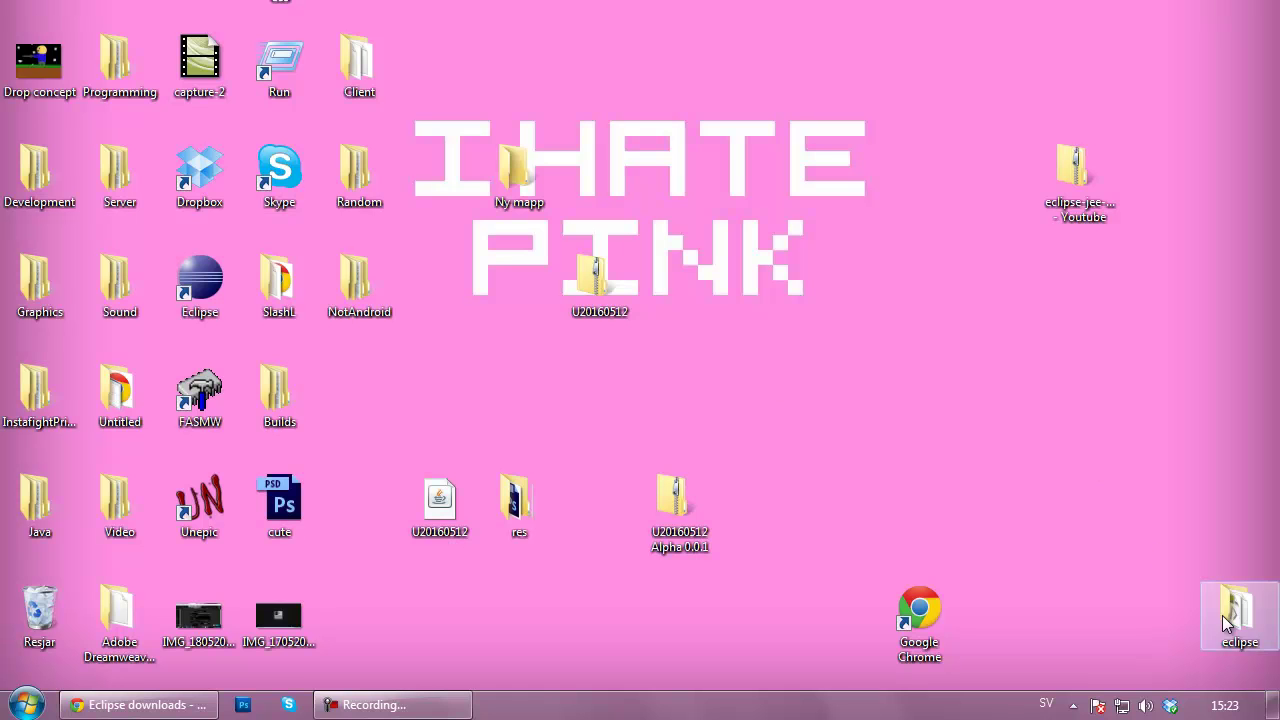
Rename the eclipse folder to Eclipse.
click(1238, 642)
text(Eclipse)
key(Return)
Run eclipse.exe from the Eclipse folder, choosing Kör in the security warning.
double_click(1199, 614)
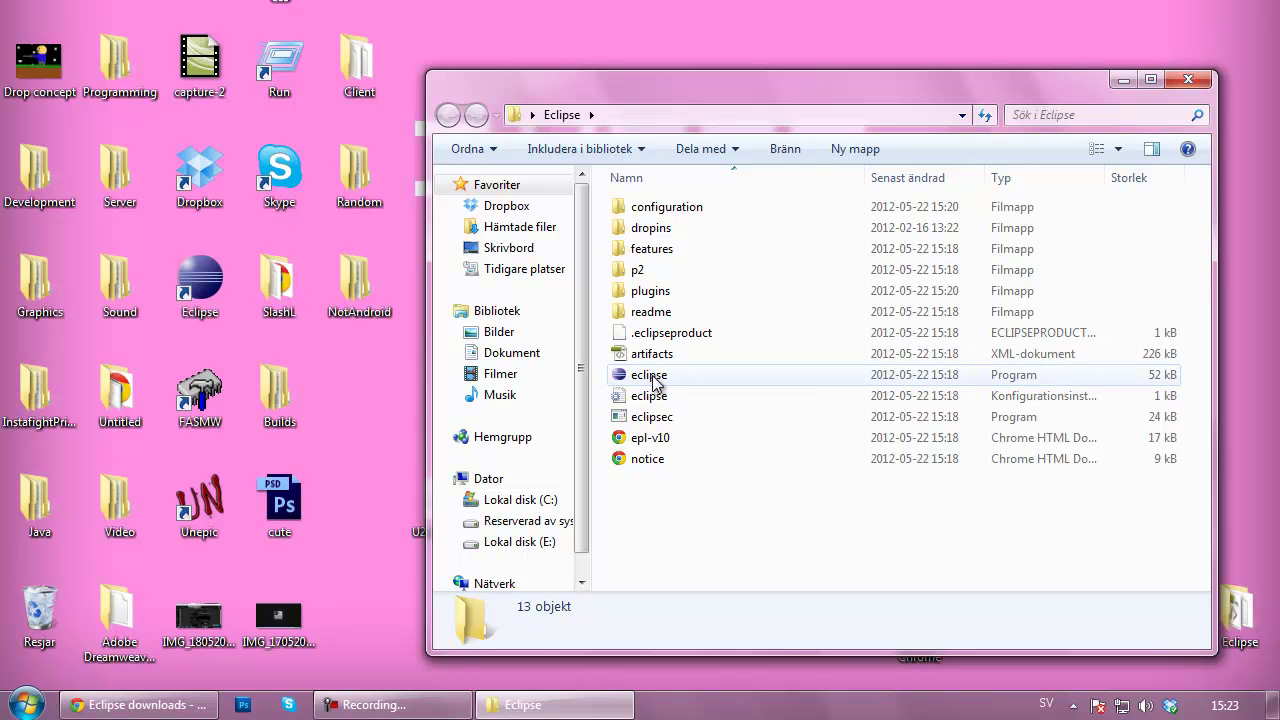
double_click(653, 384)
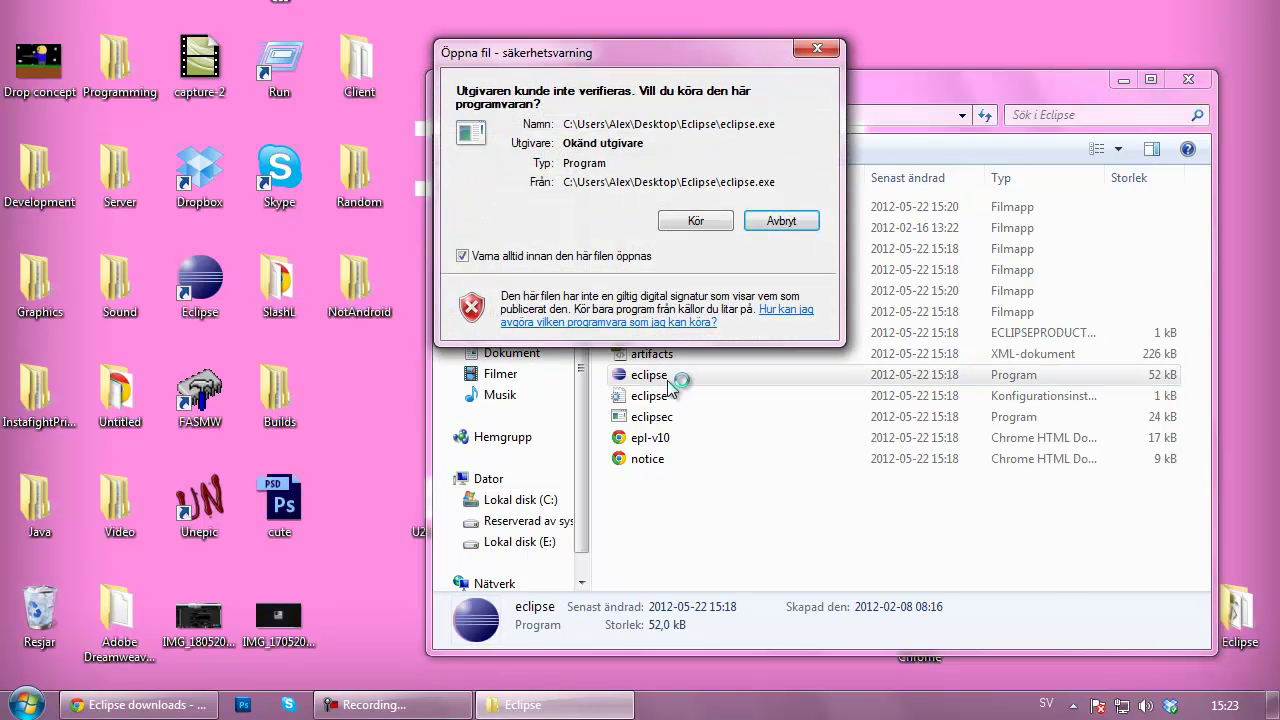
click(679, 222)
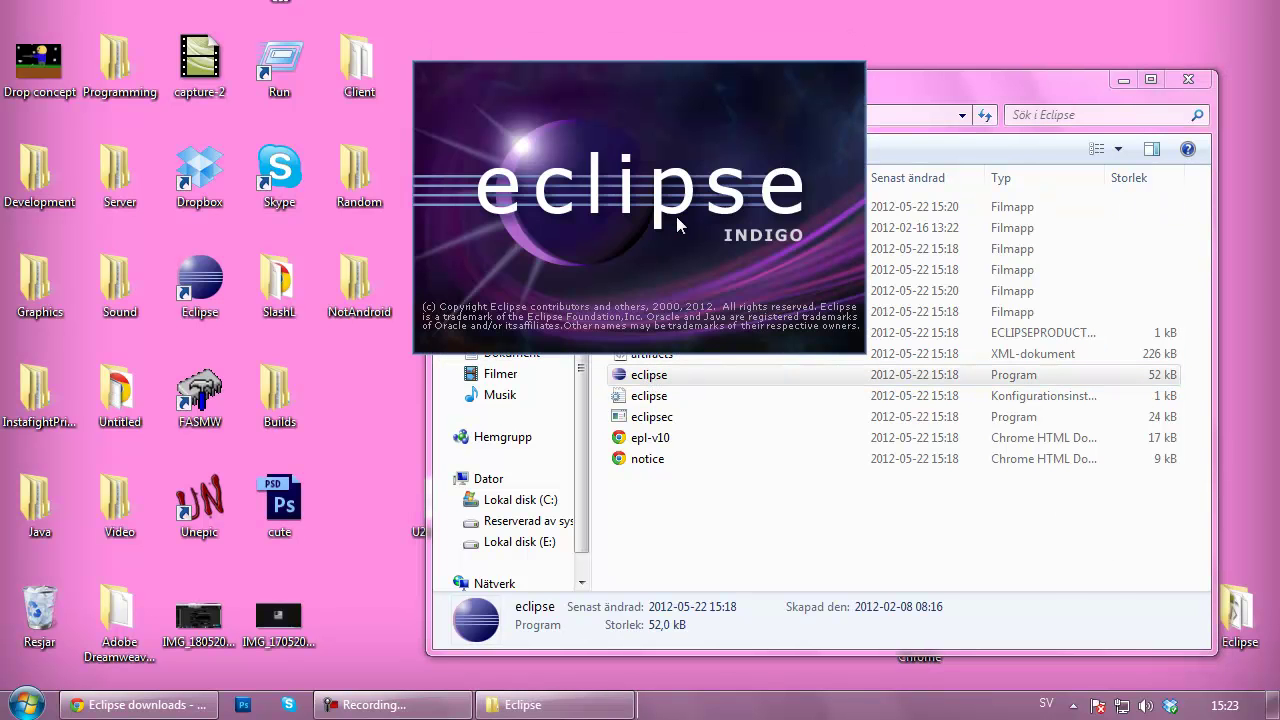
Pick an option from the eclipse program file's context menu, then close the folder window.
right_click(657, 378)
mouse_move(729, 205)
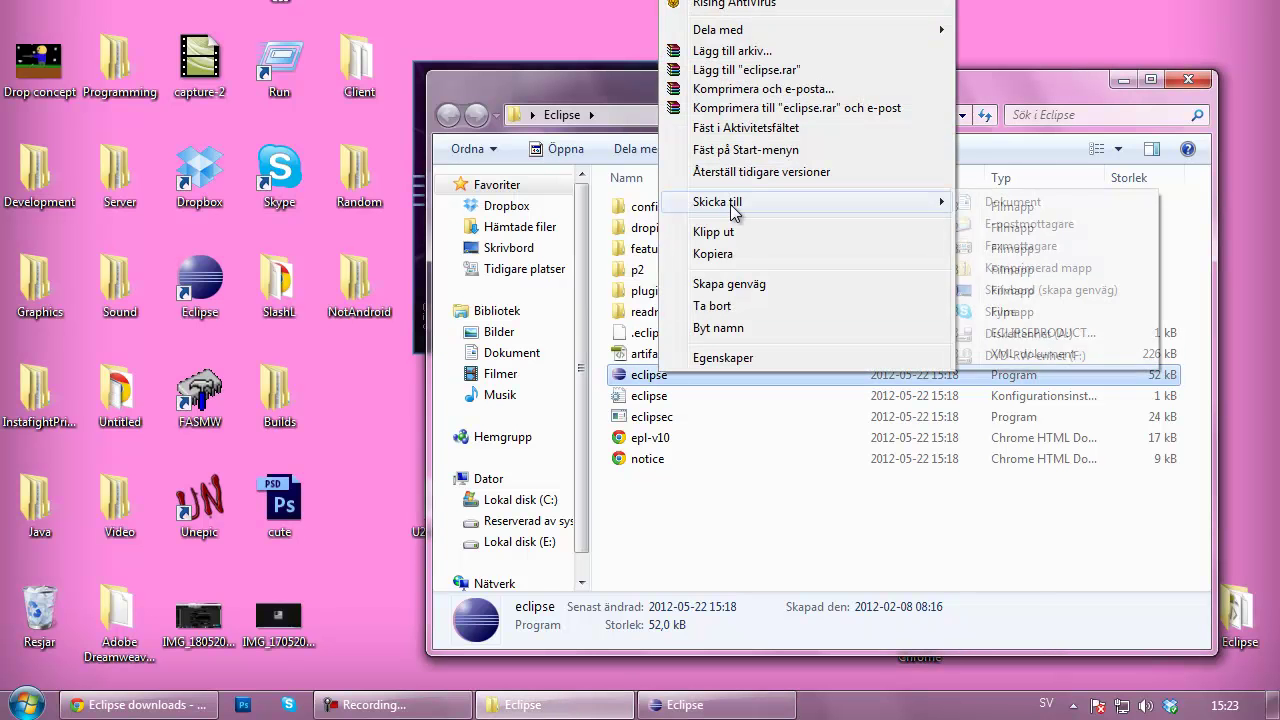
click(974, 291)
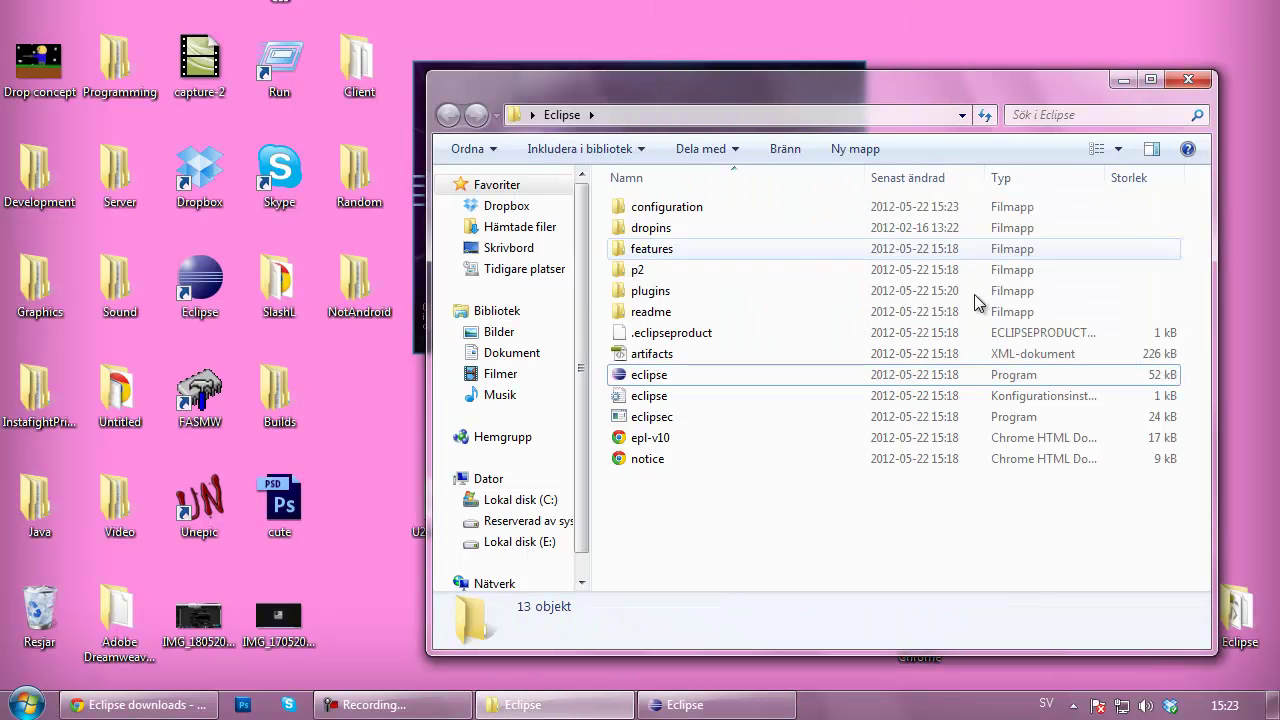
click(1188, 81)
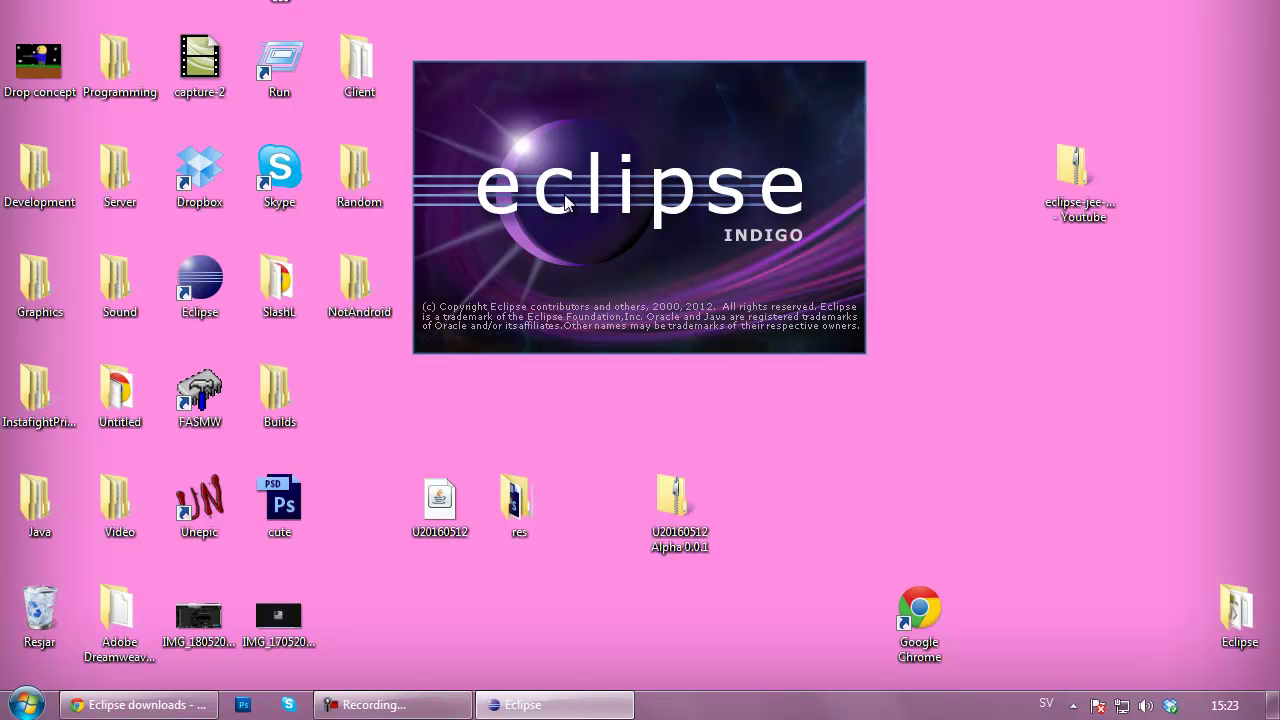
Drag the Workspace Launcher dialog higher up on the screen.
drag(960, 100, 1040, 34)
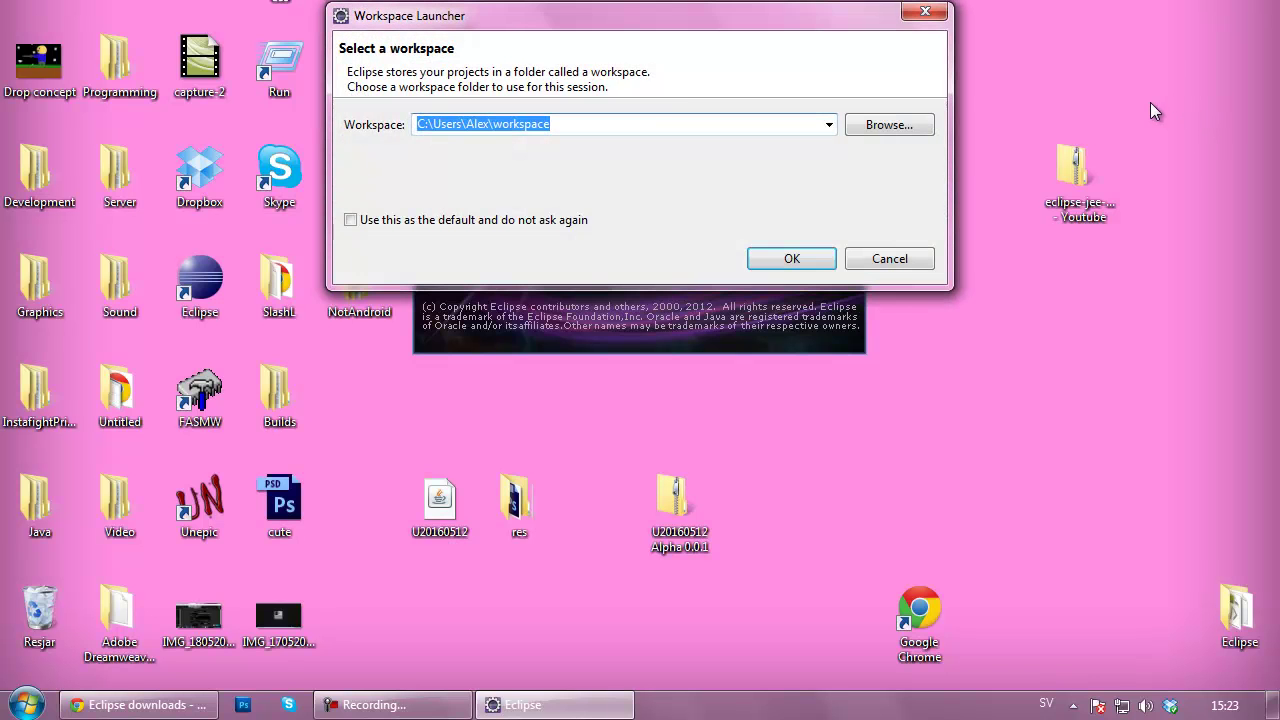
drag(587, 165, 585, 82)
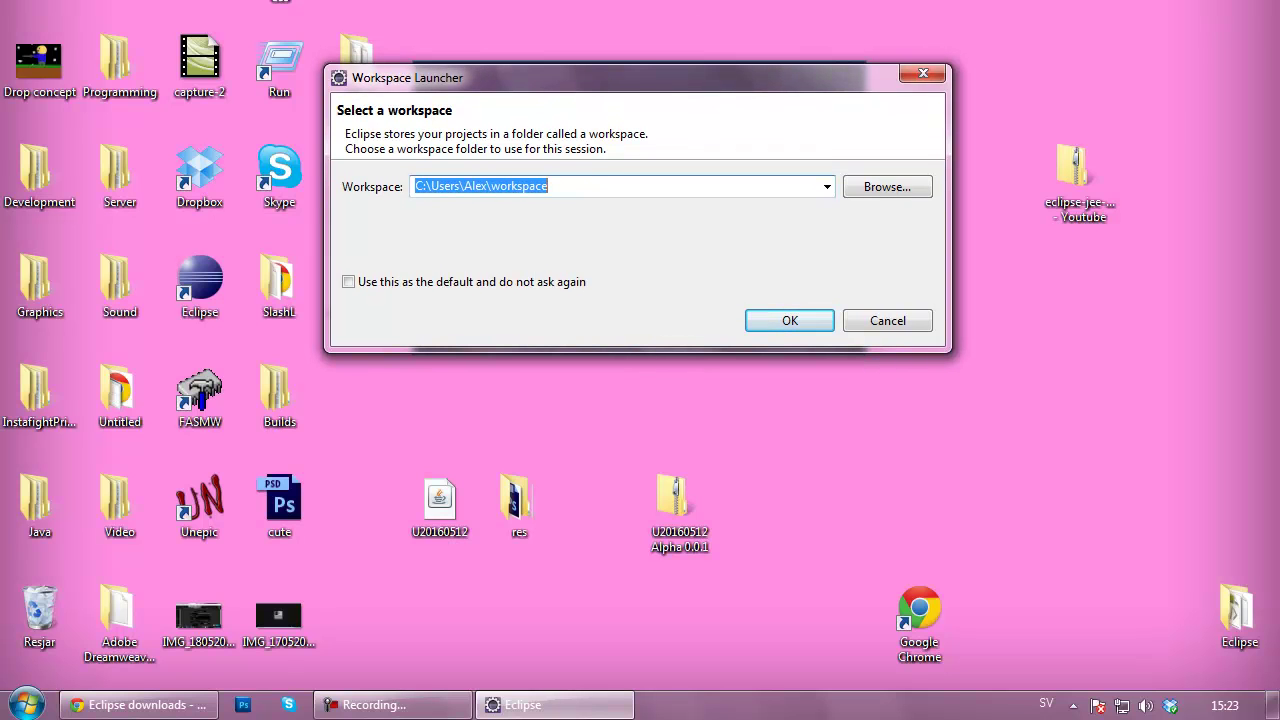